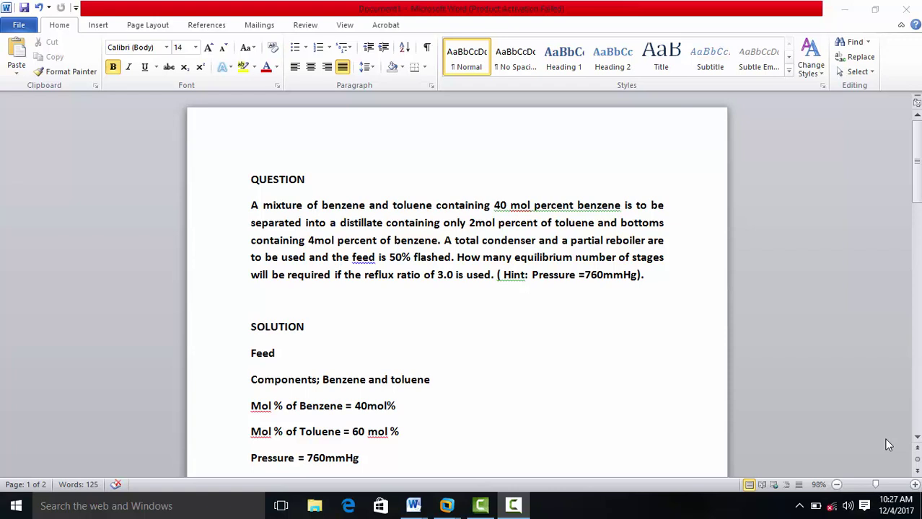
Read through the benzene–toluene distillation question and its listed feed, distillate, bottom and reflux ratio data
left_click(917, 438)
left_click(916, 438)
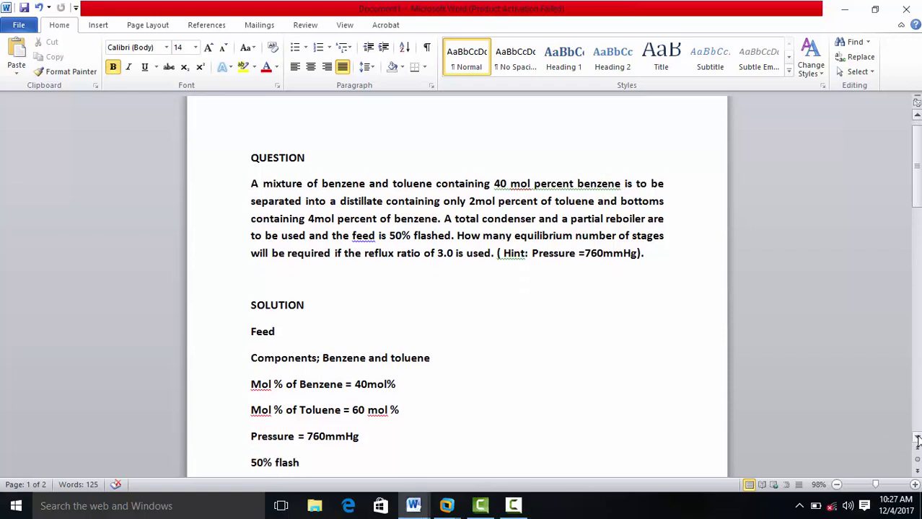
left_click(917, 437)
left_click(917, 438)
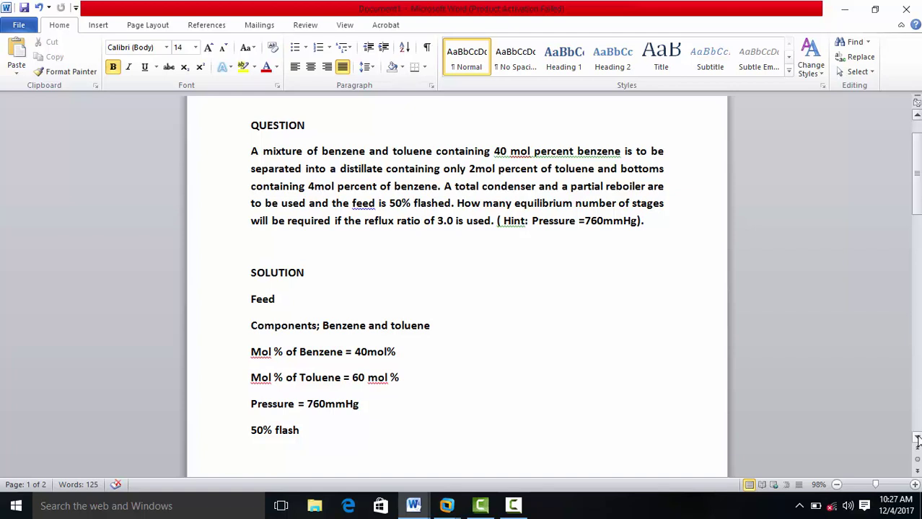
left_click(917, 440)
left_click(917, 440)
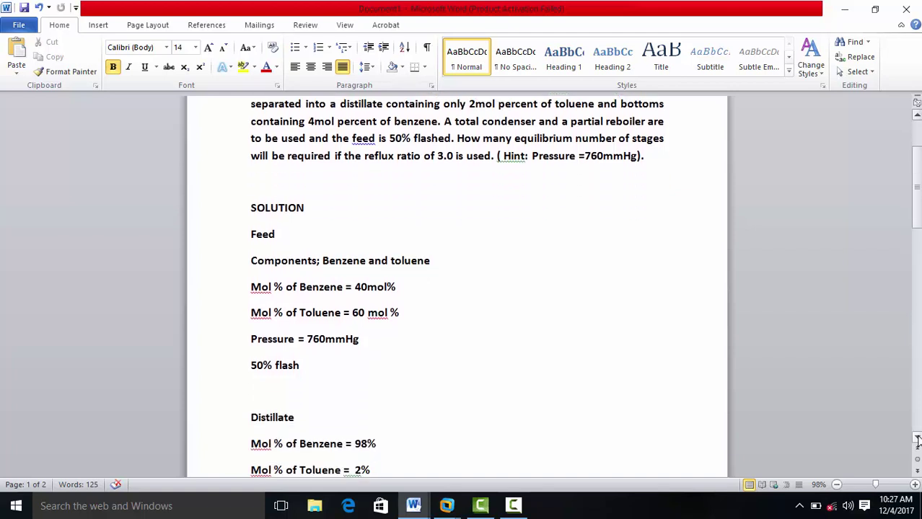
left_click(917, 440)
left_click(916, 440)
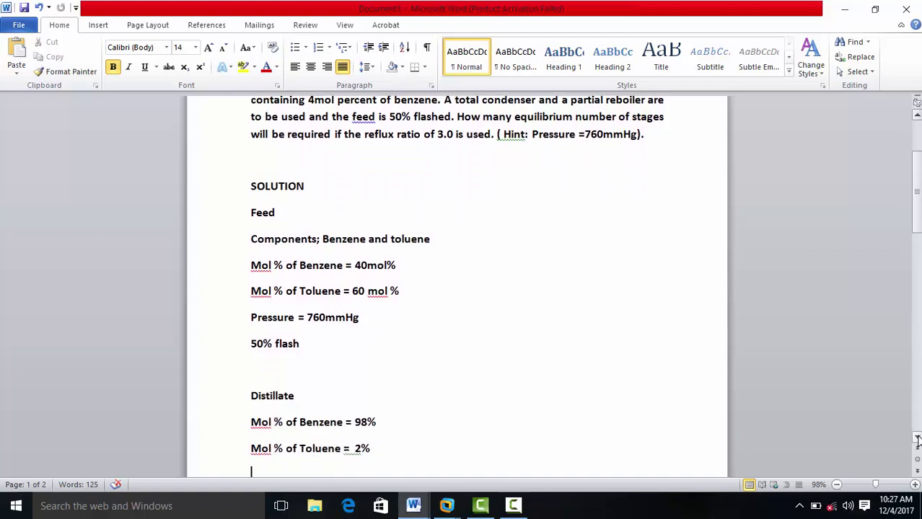
left_click(917, 440)
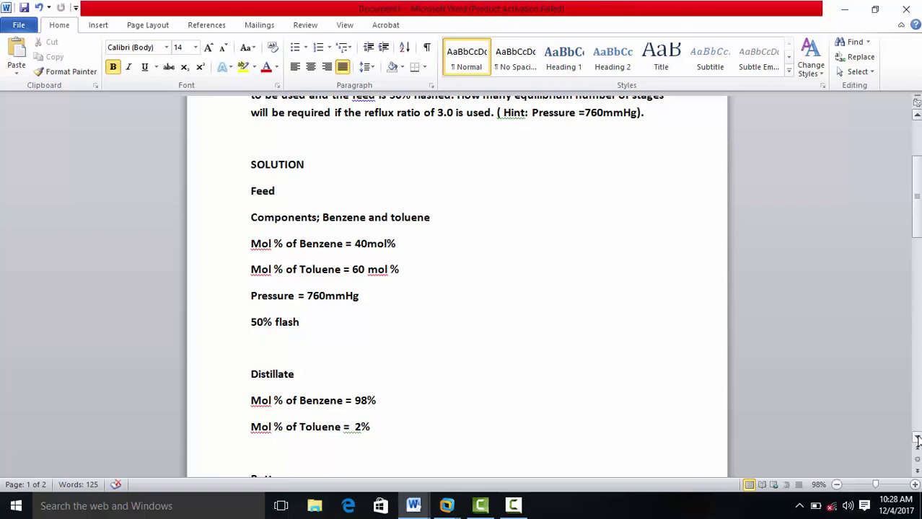
left_click(917, 439)
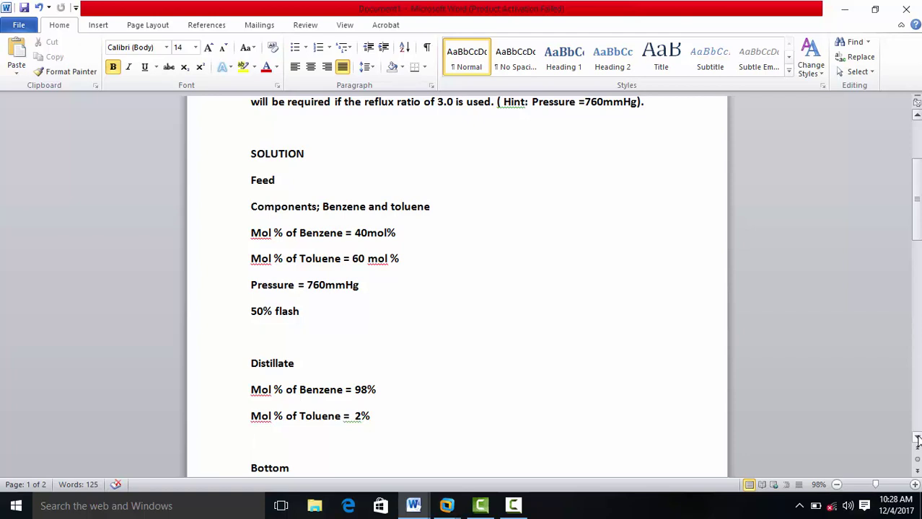
left_click(917, 439)
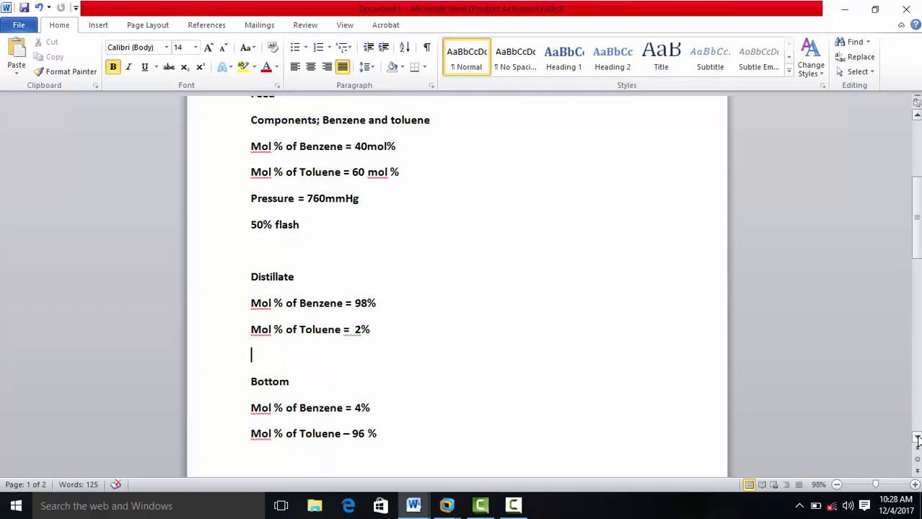
left_click(917, 439)
left_click(917, 439)
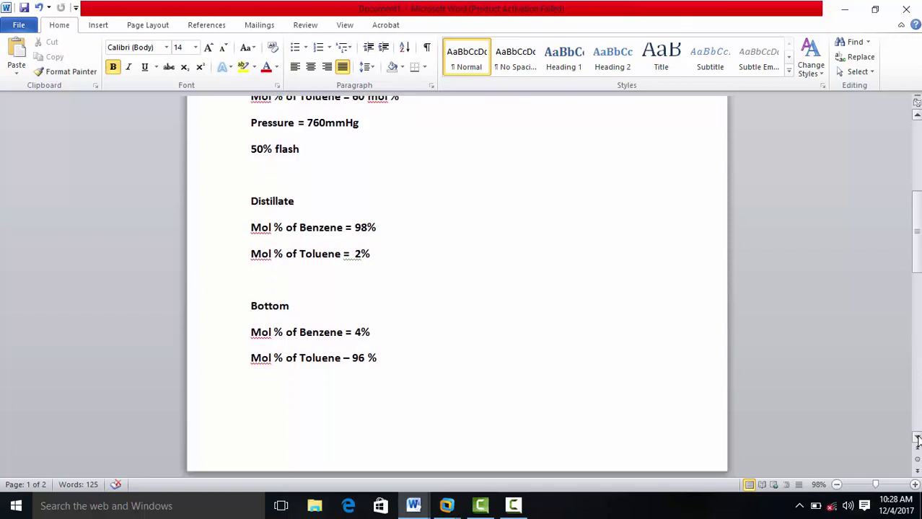
left_click(917, 439)
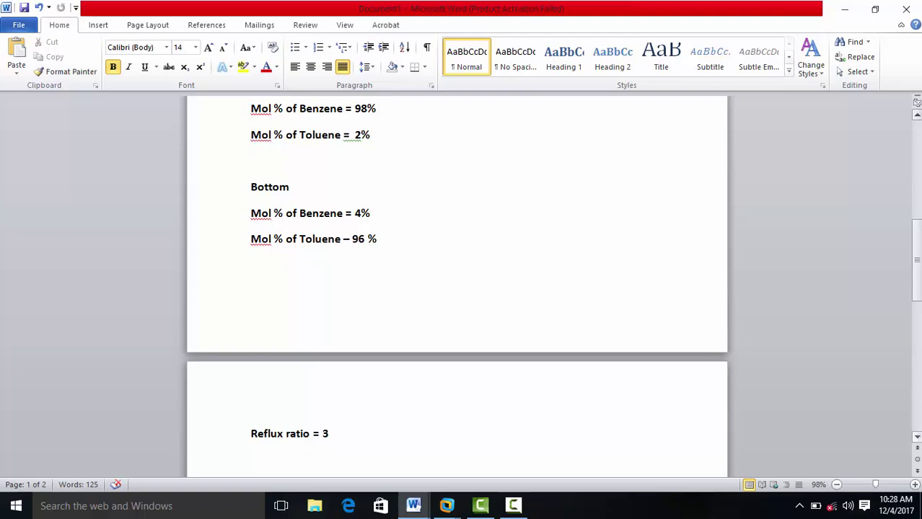
left_click_drag(914, 266, 914, 162)
Switch to Aspen HYSYS in the virtual machine and create a new simulation case
mouse_move(448, 505)
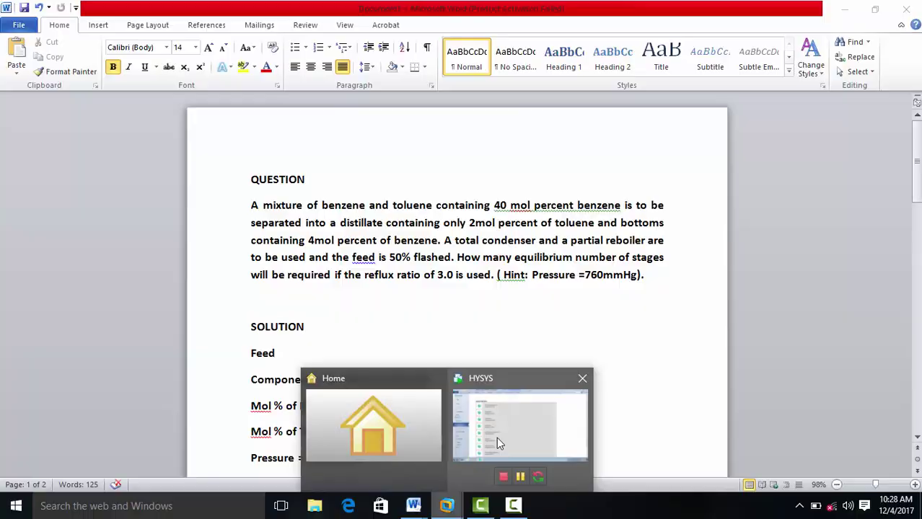
left_click(496, 437)
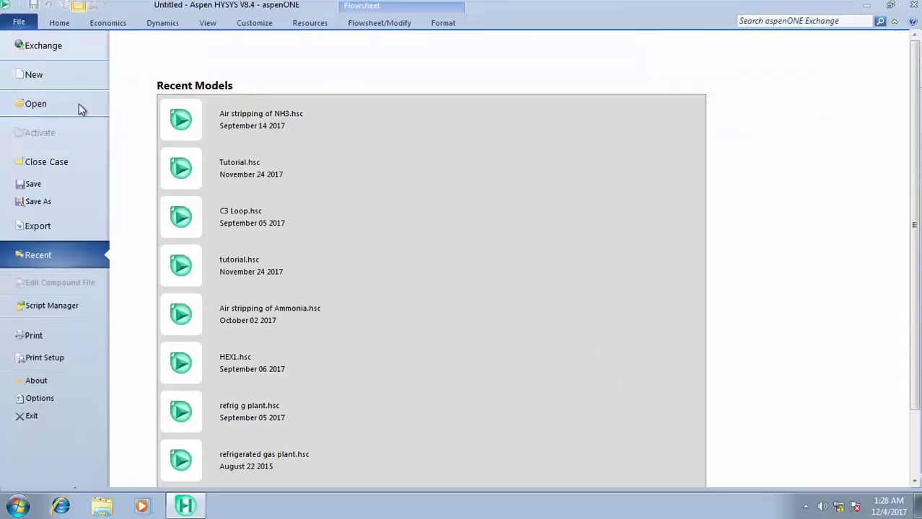
left_click(32, 73)
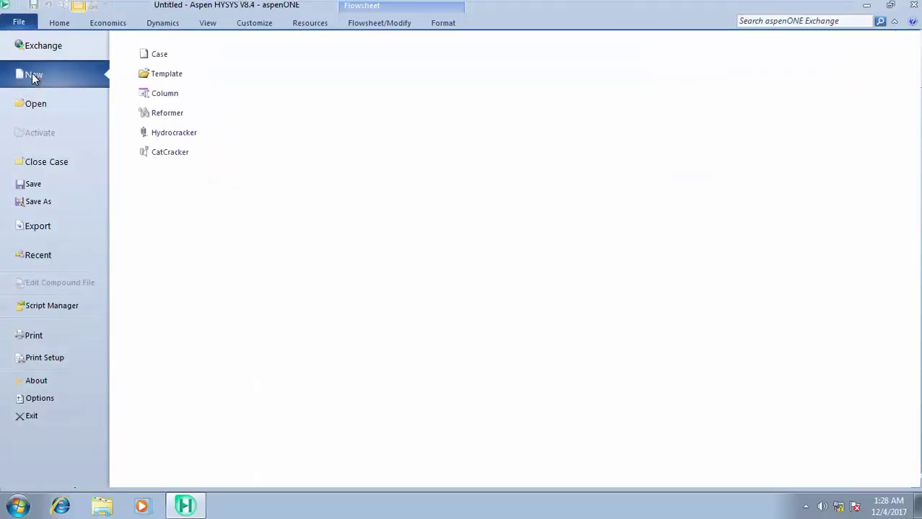
left_click(148, 52)
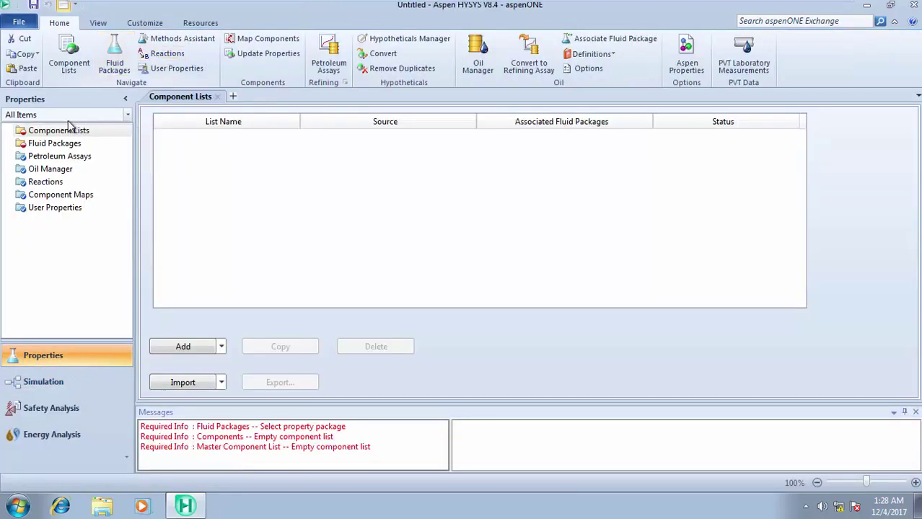
Create a component list and add Benzene to it from the pure components
left_click(176, 350)
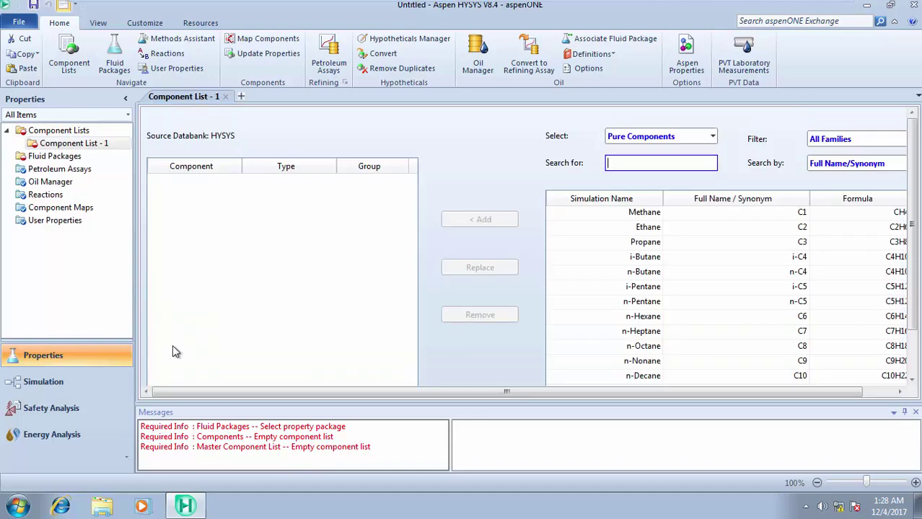
left_click(623, 166)
type("ben")
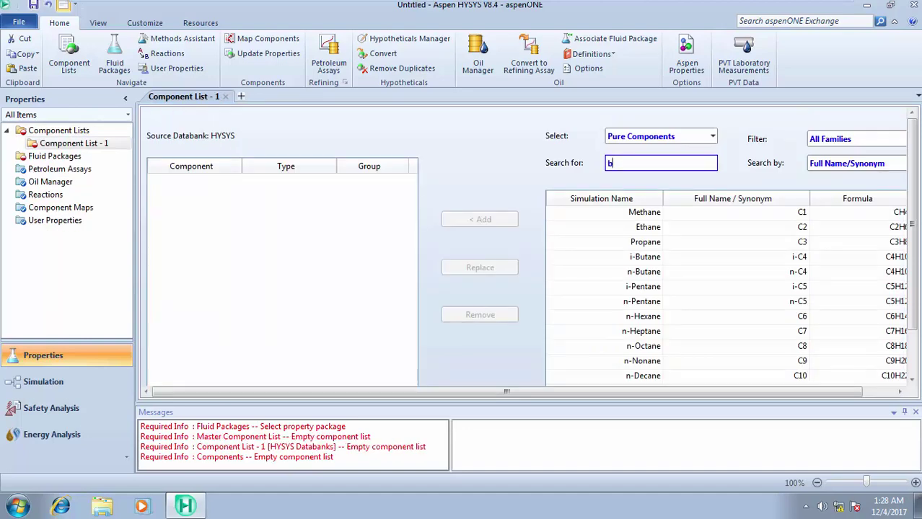
type("z")
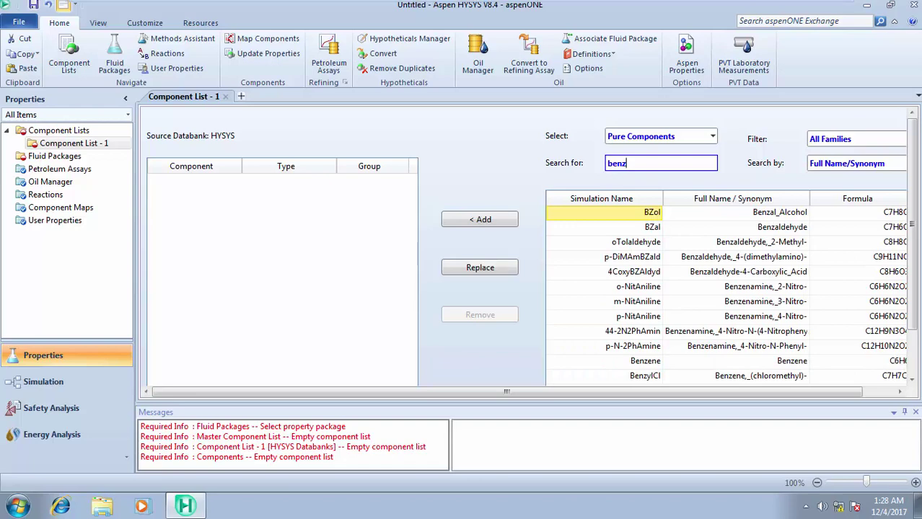
type("ene")
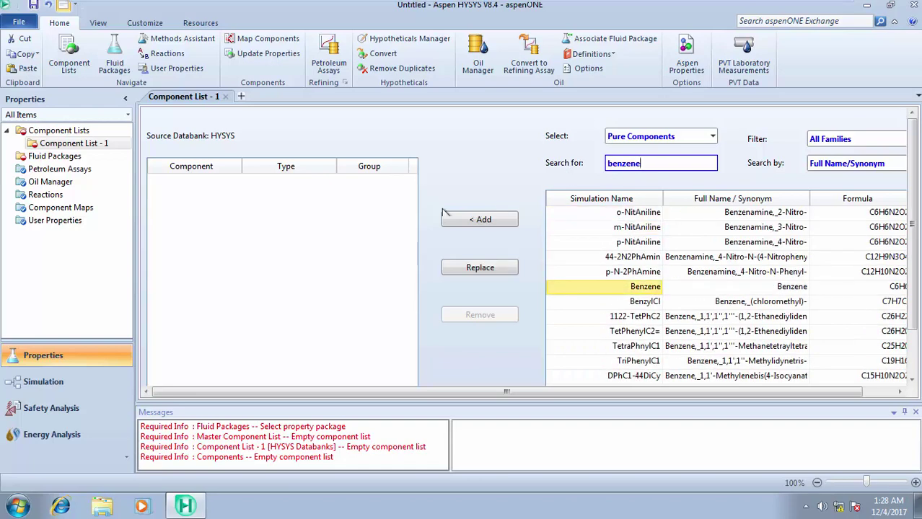
left_click(479, 219)
Find toluene among the pure components and add it to the component list
type("toluen")
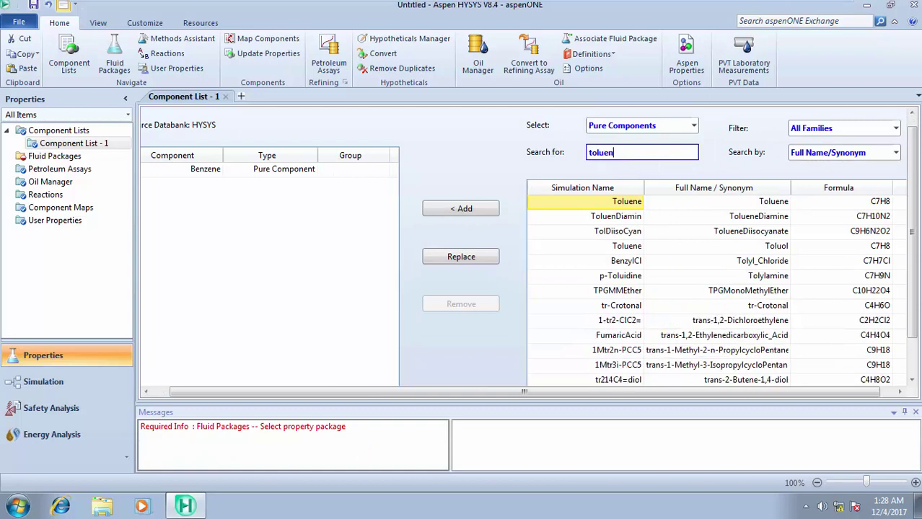
type("e")
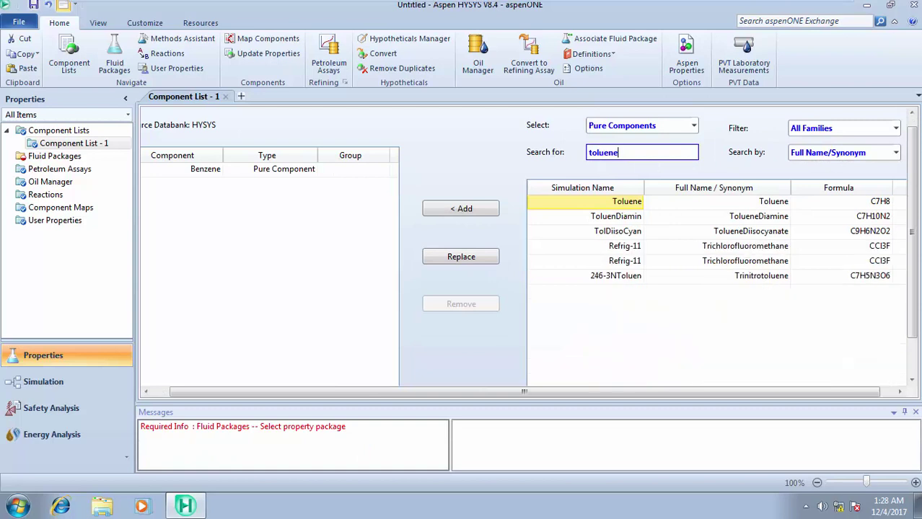
left_click(462, 210)
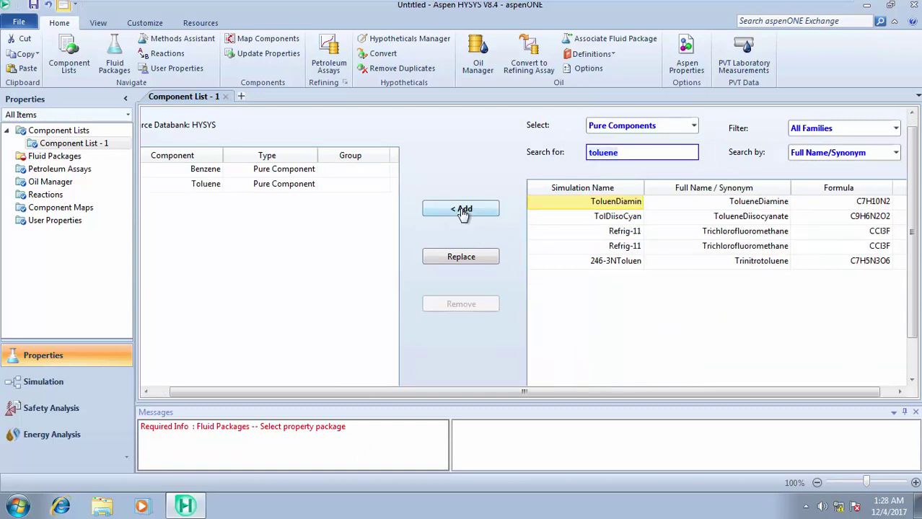
Add a fluid package that uses the Antoine property package
left_click(83, 158)
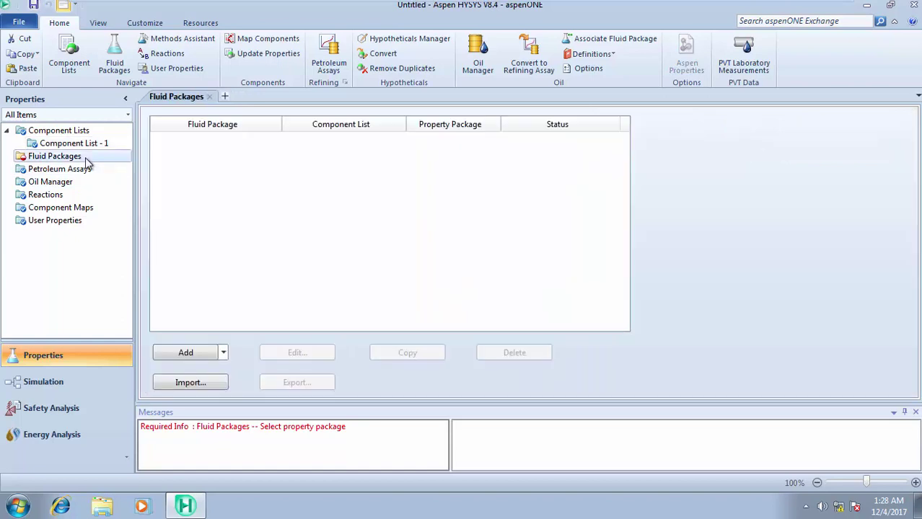
left_click(183, 353)
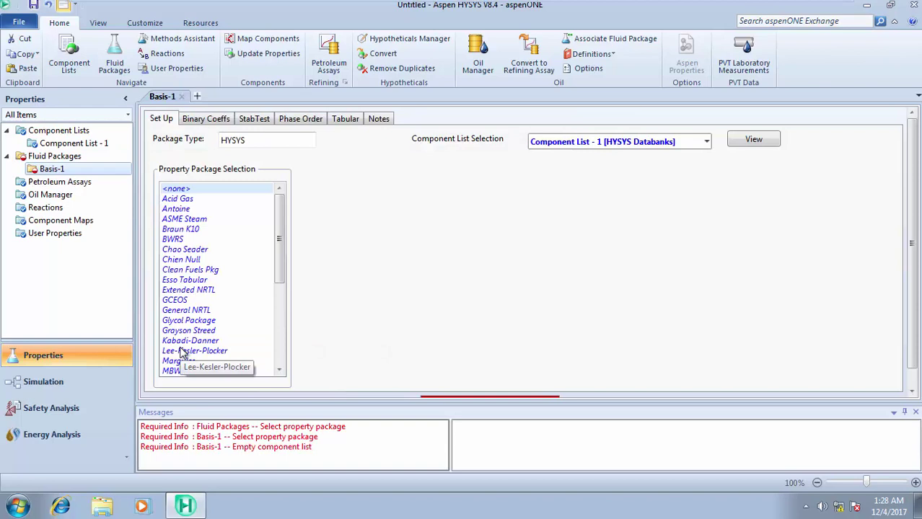
left_click(184, 211)
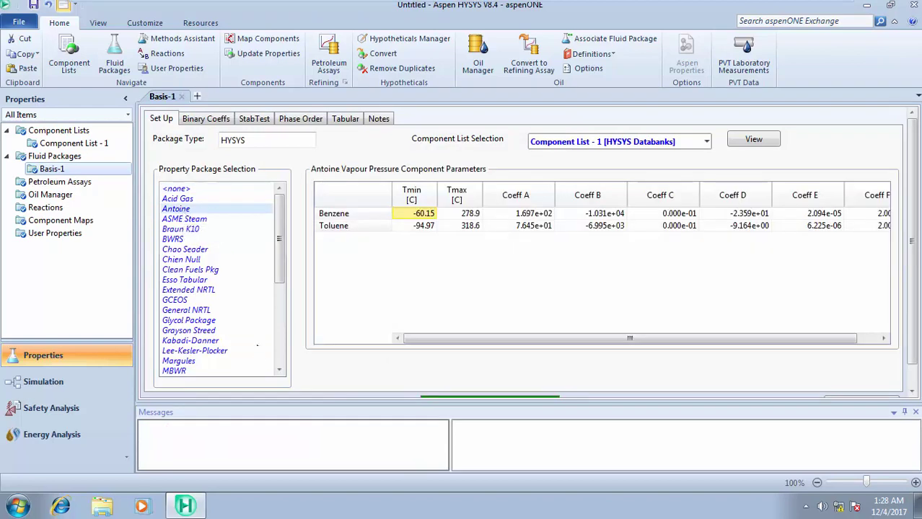
Enter the simulation environment and place a material stream on the empty flowsheet
left_click(43, 382)
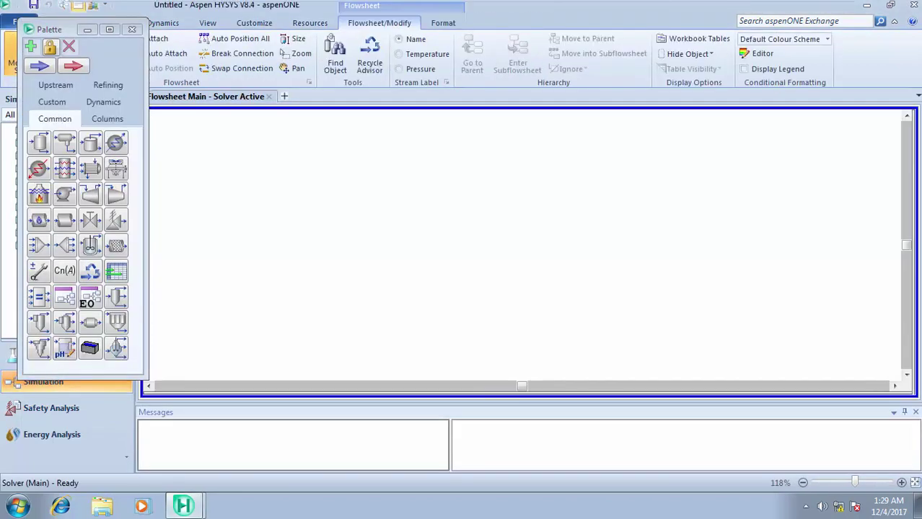
left_click_drag(57, 29, 556, 248)
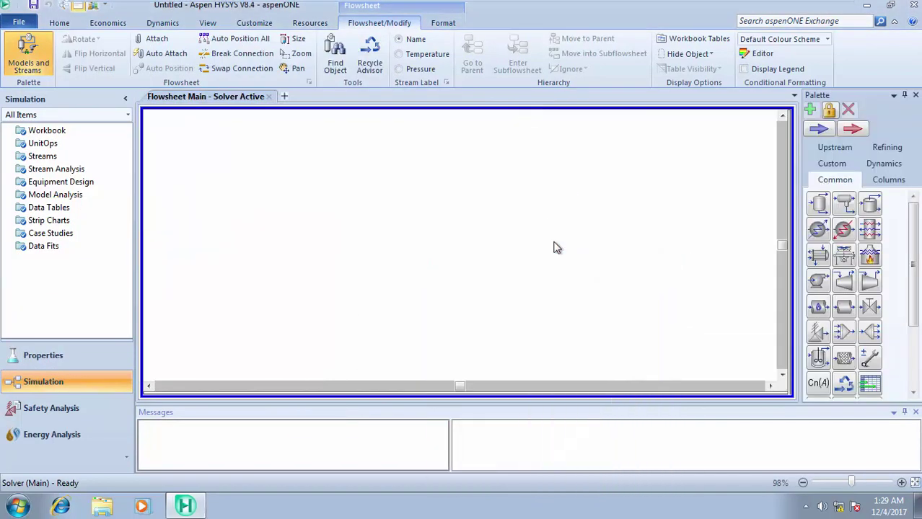
left_click(818, 129)
left_click(280, 217)
Name the new material stream "Feedd" and set its vapour/phase fraction to 0.5
double_click(290, 216)
left_click(348, 84)
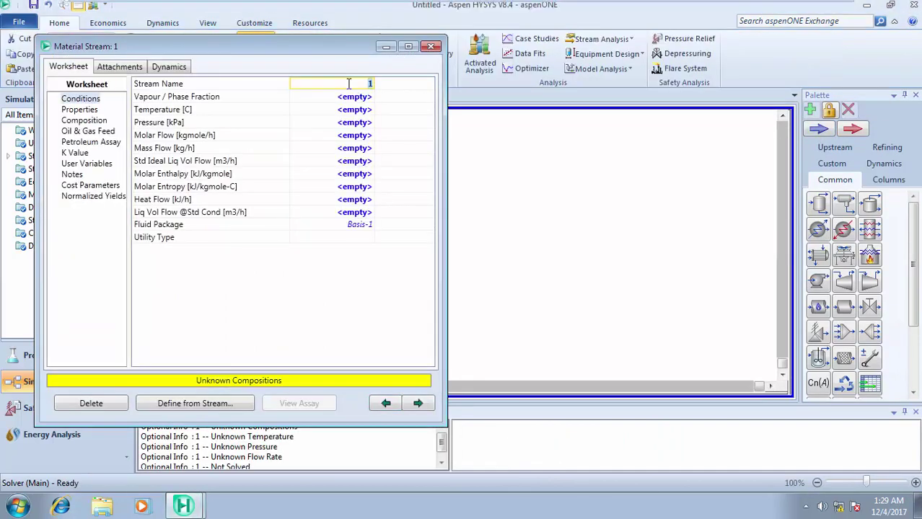
type("F")
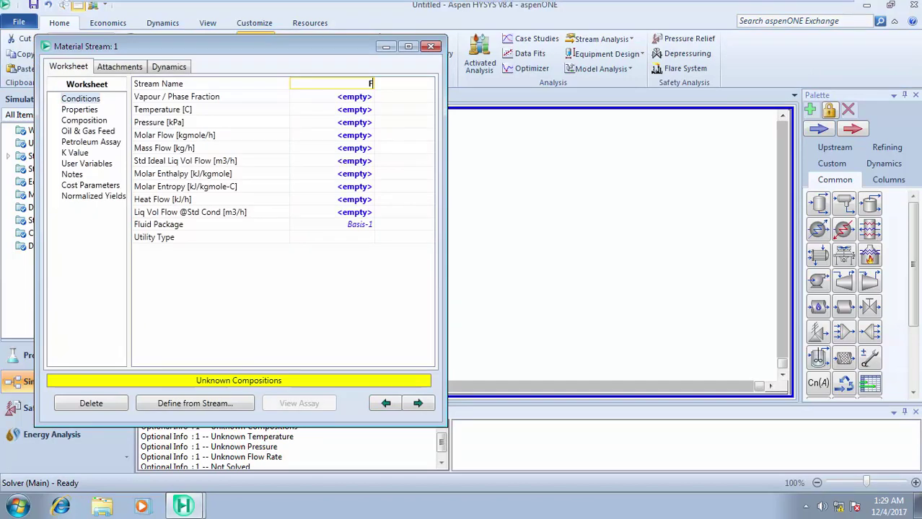
type("eedd")
left_click(344, 101)
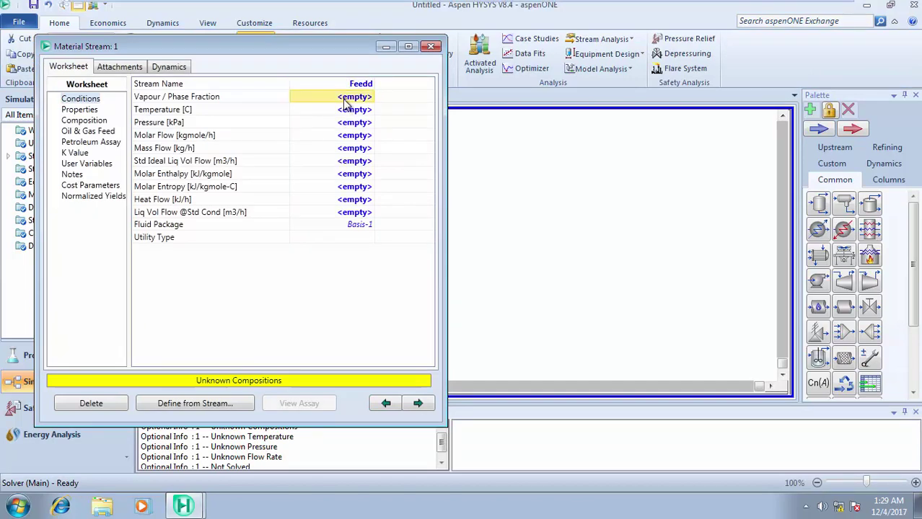
type("0")
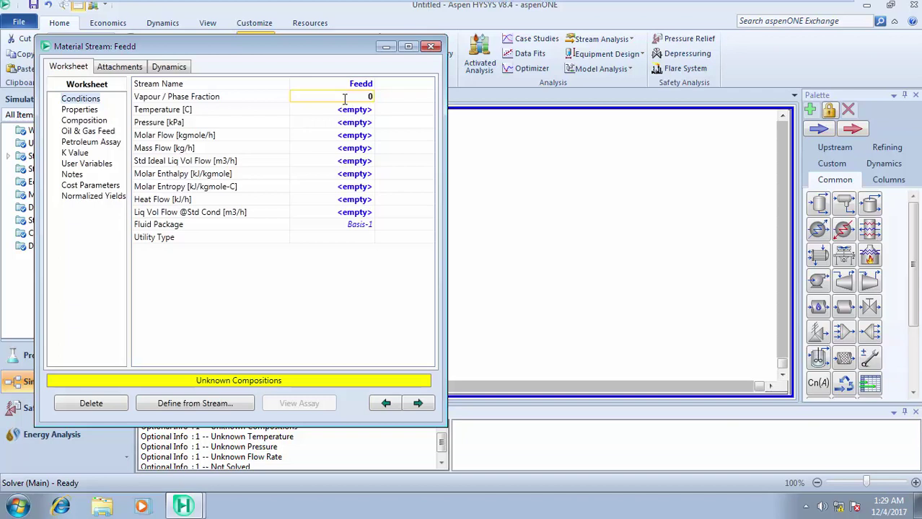
type(".5")
key("Return")
Set the feed stream's pressure to 760 mmHg(0C)
left_click(371, 124)
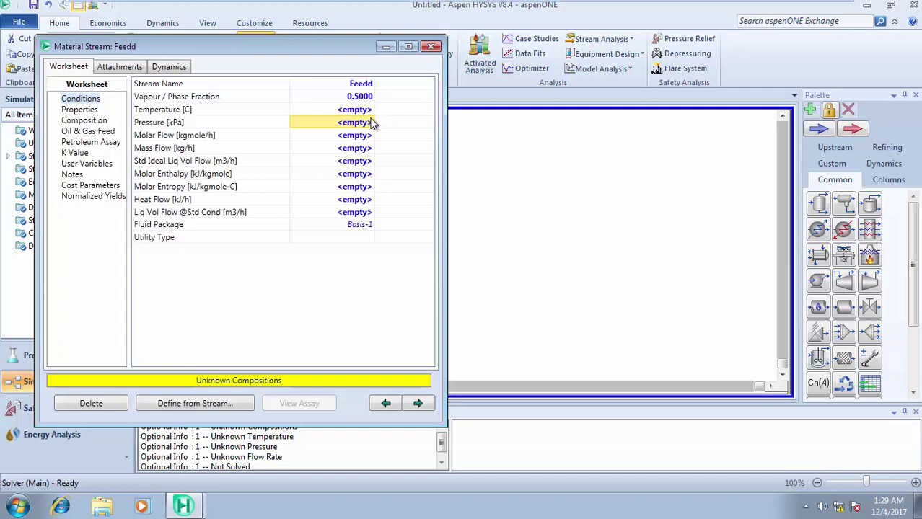
type("70")
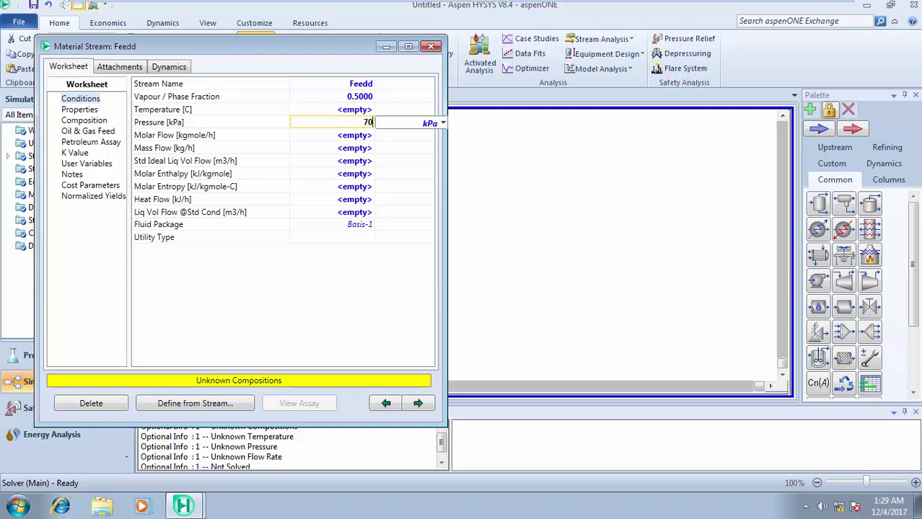
key("BackSpace")
type("60")
left_click(408, 124)
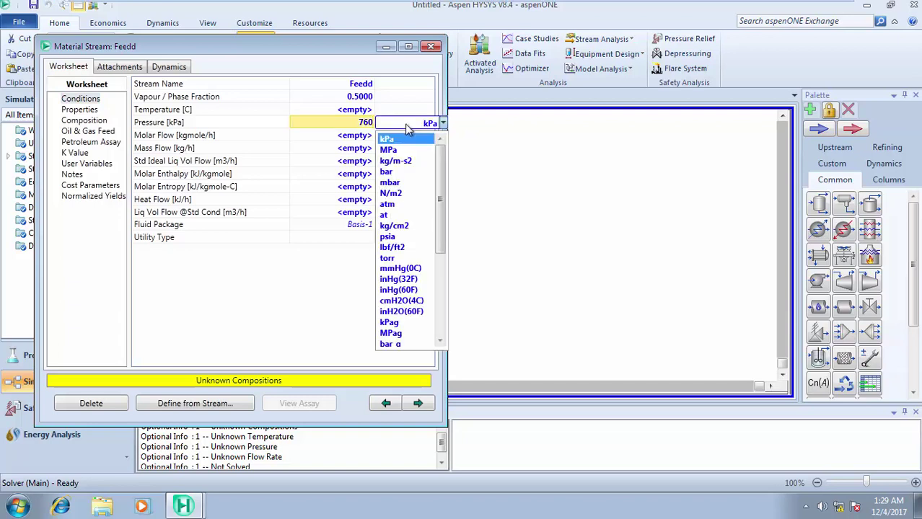
left_click(416, 270)
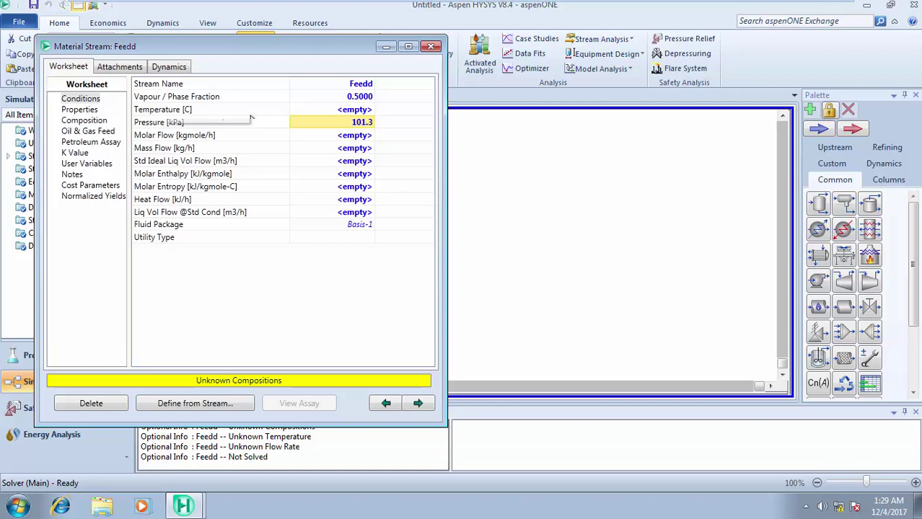
Set the feed stream's molar flow to 100 kgmole/h
left_click(350, 139)
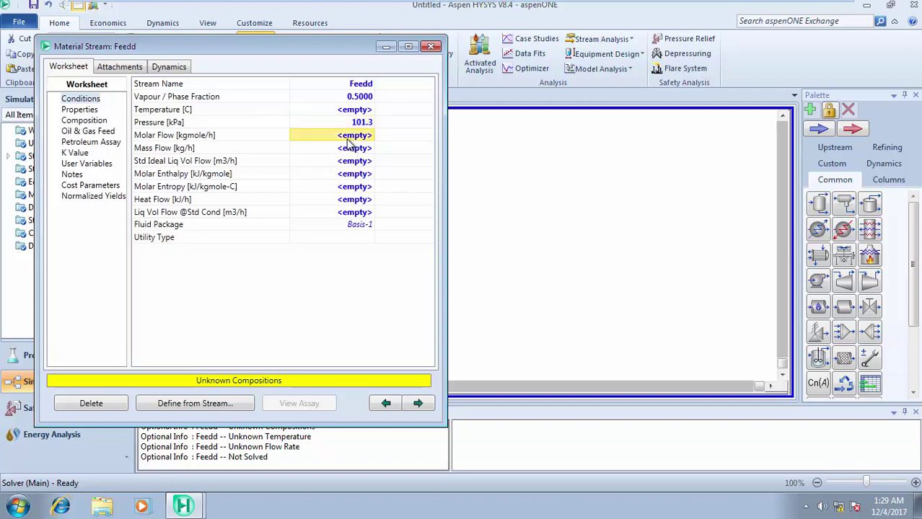
type("100")
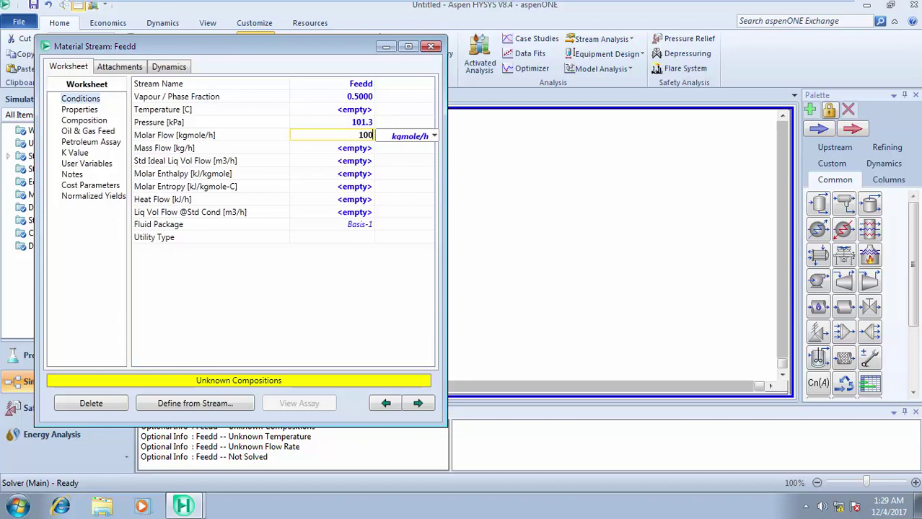
left_click(353, 173)
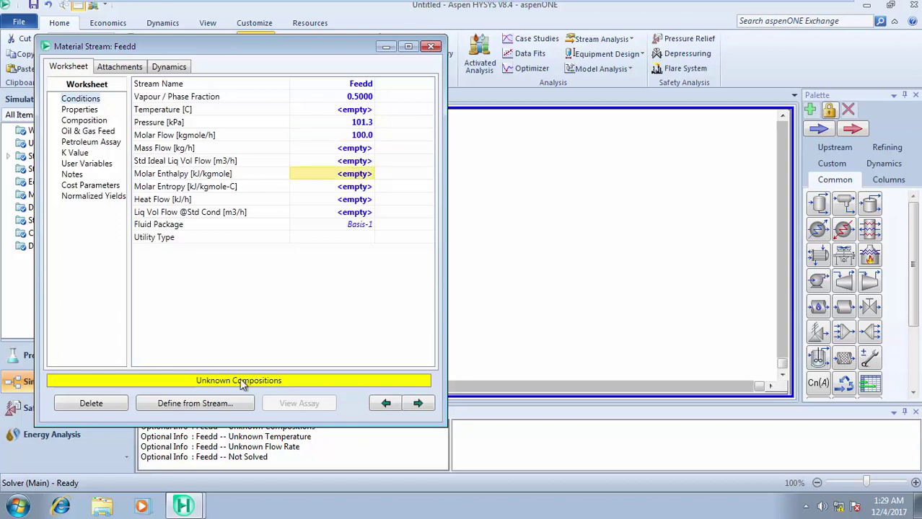
Define the feed composition as mole fractions of 0.4 benzene and 0.6 toluene, accept it and close the stream's properties
double_click(168, 136)
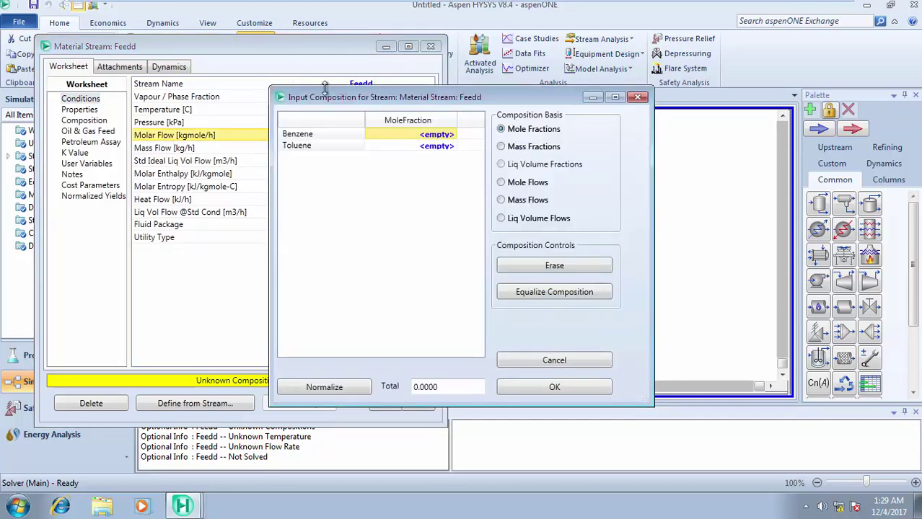
left_click(404, 145)
left_click(409, 138)
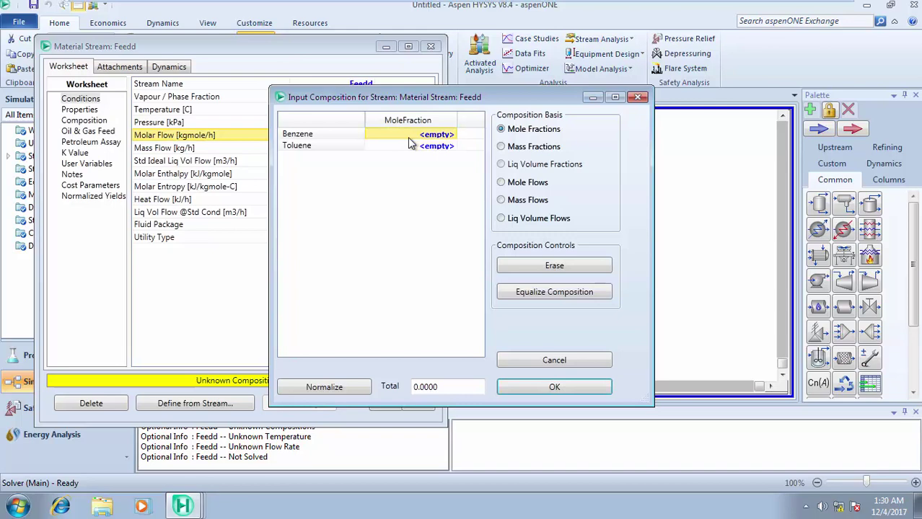
left_click(409, 138)
type("0")
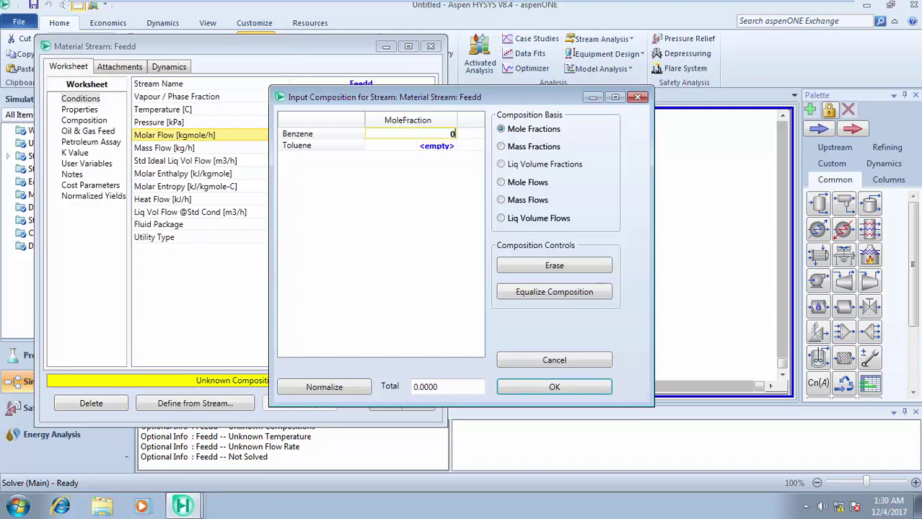
type(".4")
left_click(418, 145)
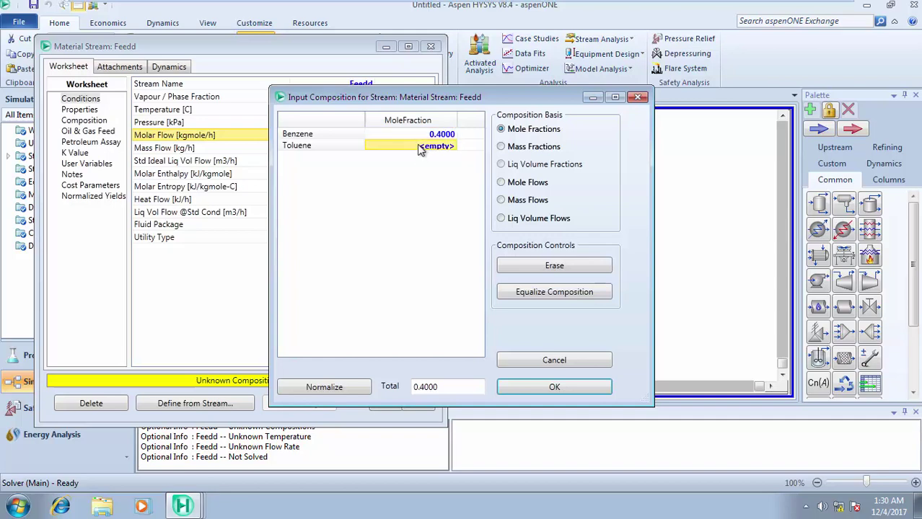
type("0.6")
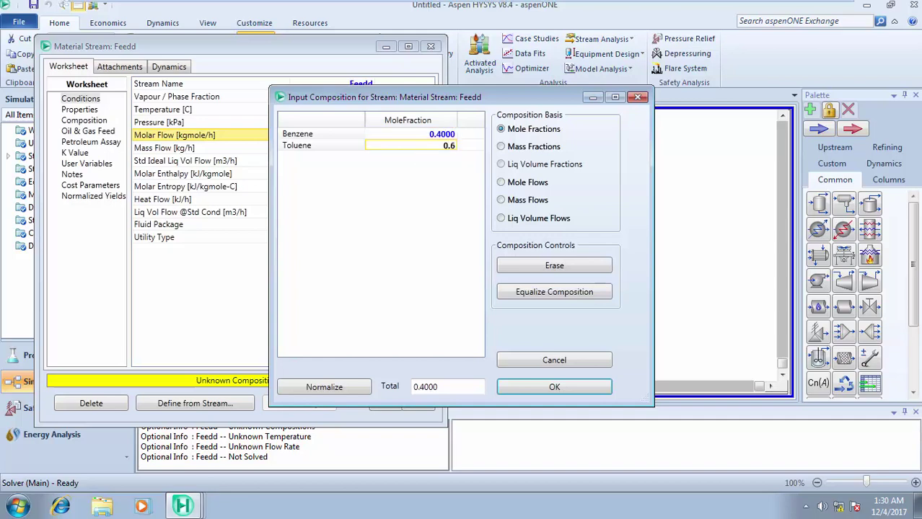
left_click(336, 131)
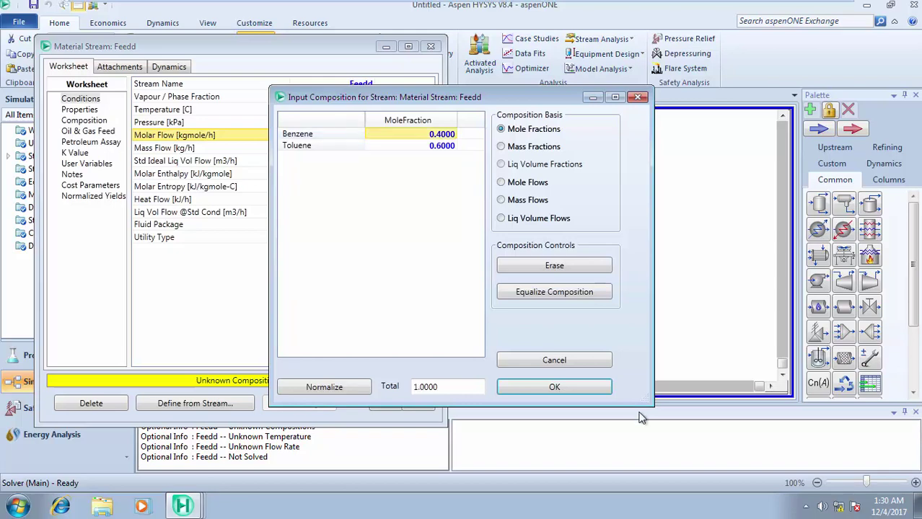
left_click(587, 388)
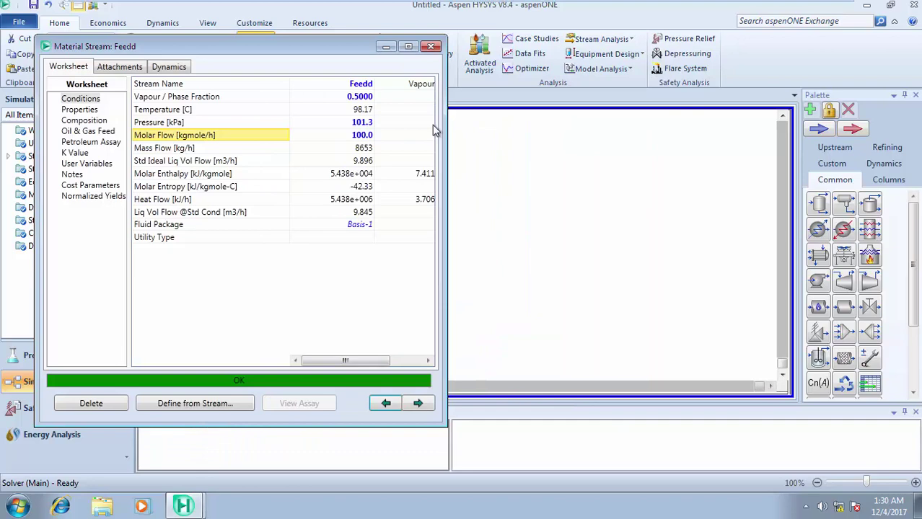
left_click(430, 47)
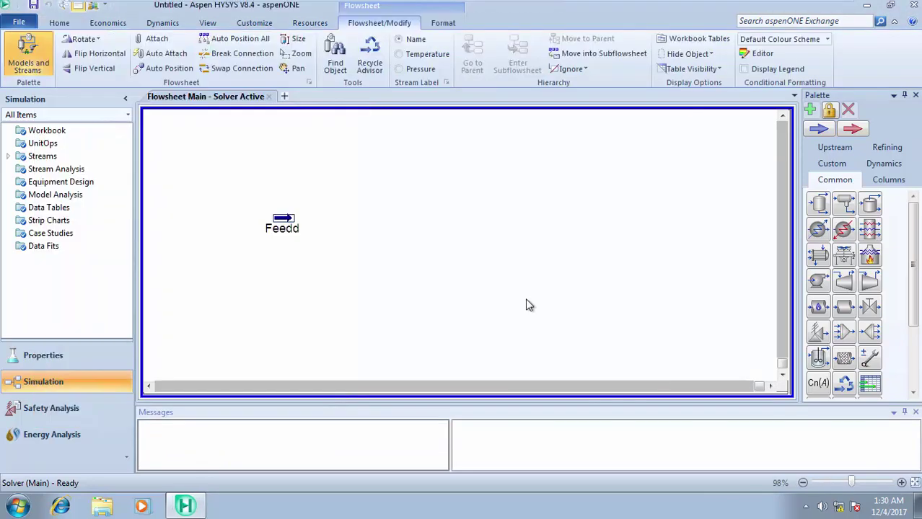
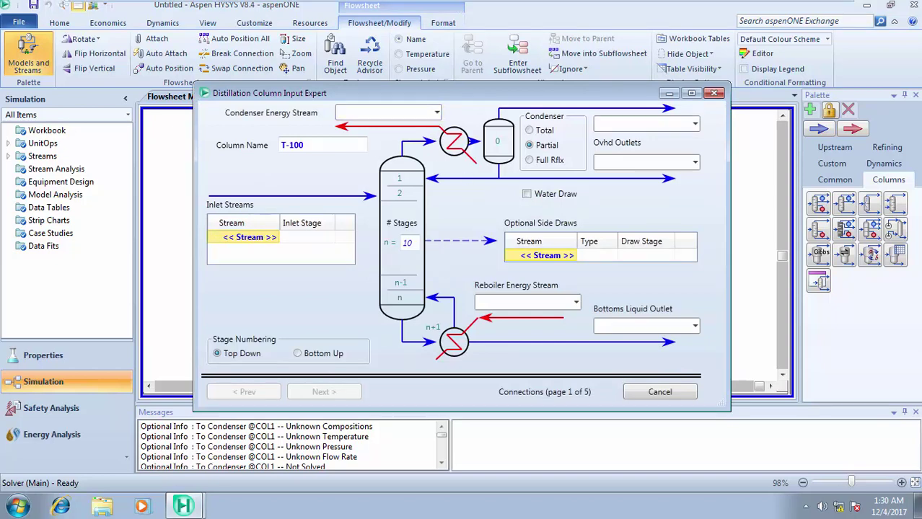
Connect the stream Feedd as the distillation column's inlet stream
left_click(277, 239)
type("Feedd")
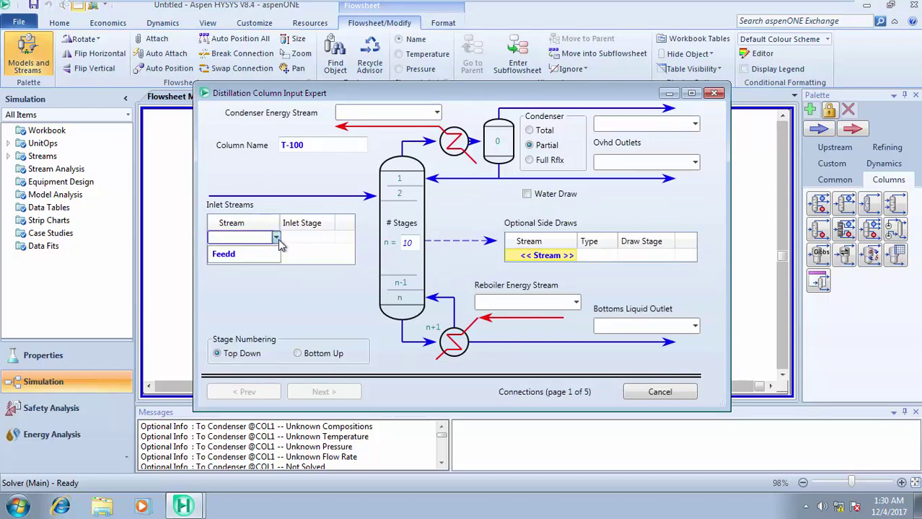
key("Return")
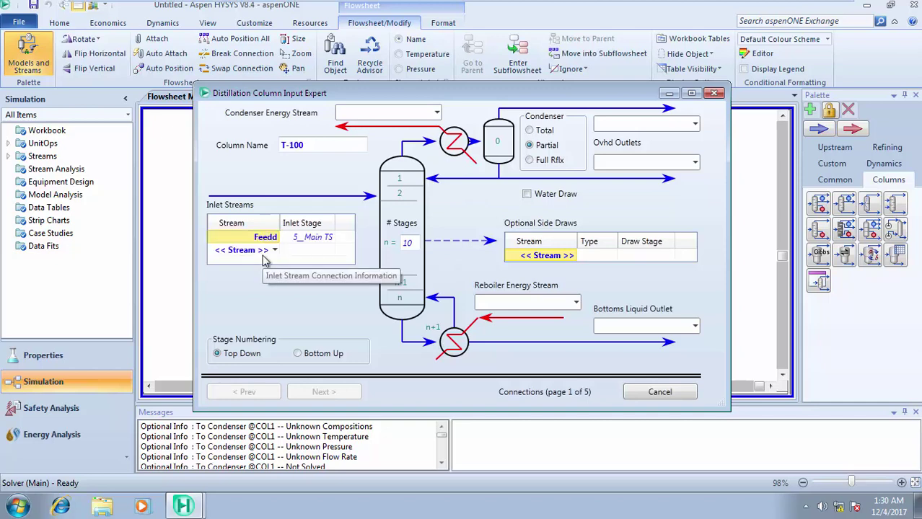
left_click(325, 249)
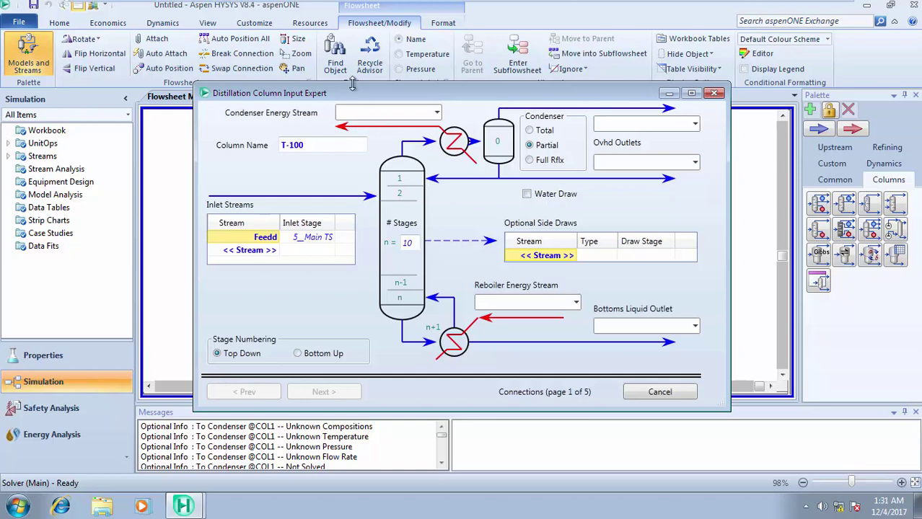
Name the condenser energy stream "cond Q", choose a total condenser, and name the overhead liquid outlet "Benzene"
left_click(361, 111)
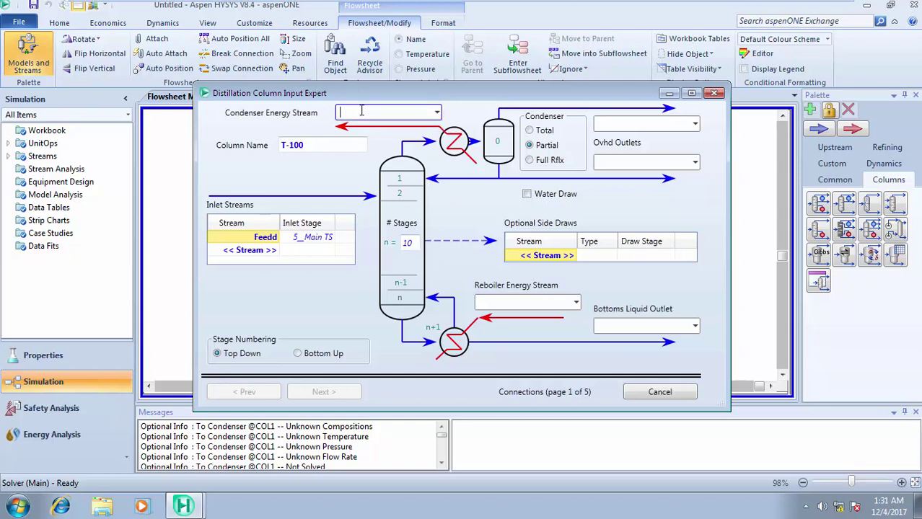
type("cond Q")
left_click(530, 131)
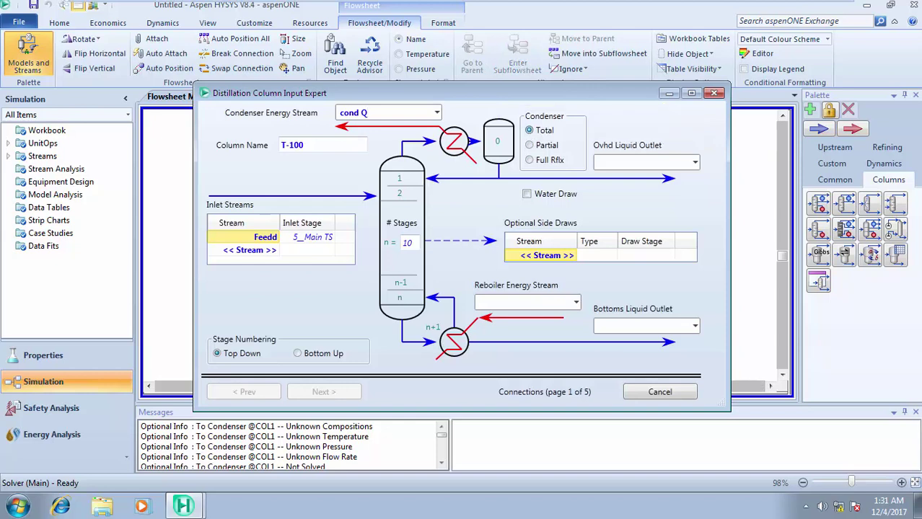
left_click(623, 162)
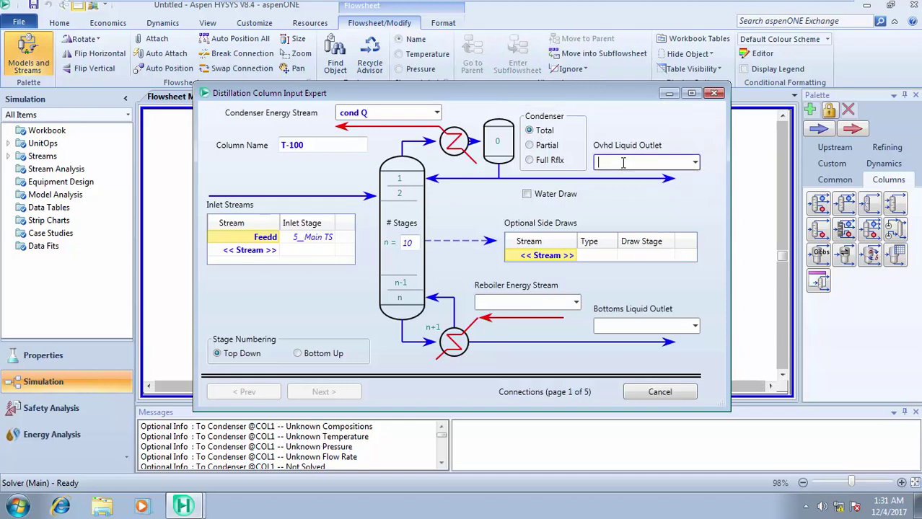
type("Benzene")
Name the column's reboiler energy stream "Reb Q" and its bottoms liquid outlet "Toluene"
left_click(504, 303)
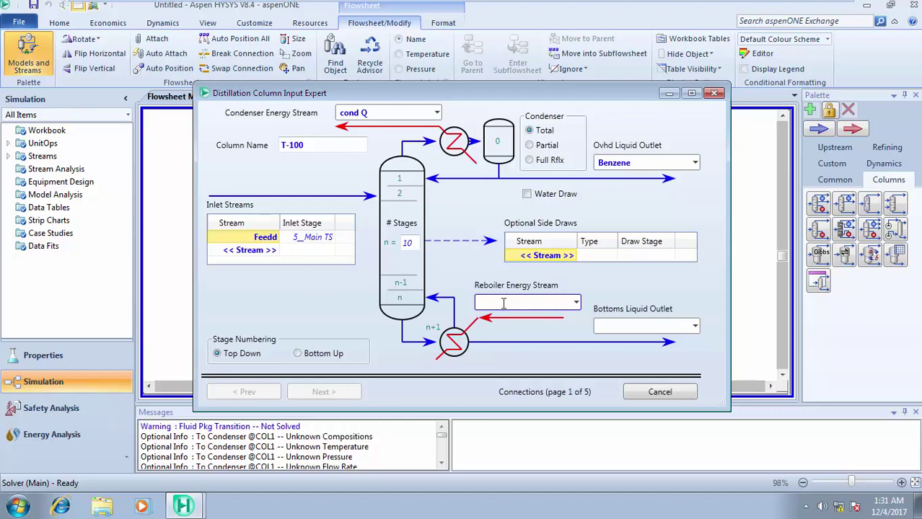
type("Reb Q")
left_click(617, 323)
left_click(624, 325)
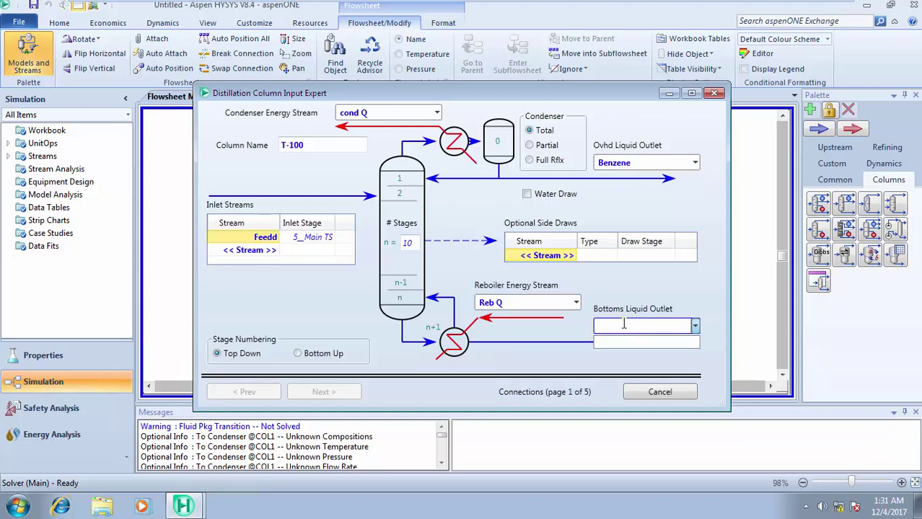
type("Toluene")
key("Return")
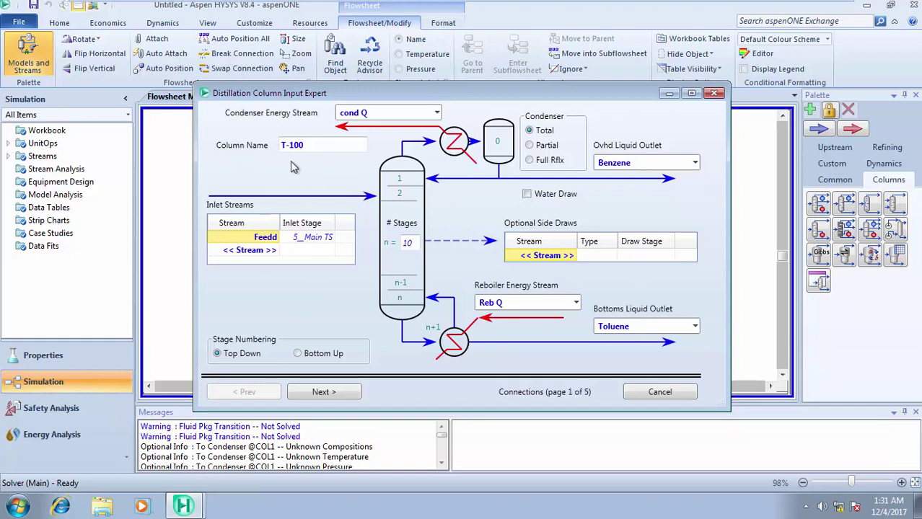
Name the column "Distillation" and accept the once-through configuration with a regular Hysys reboiler
left_click(326, 147)
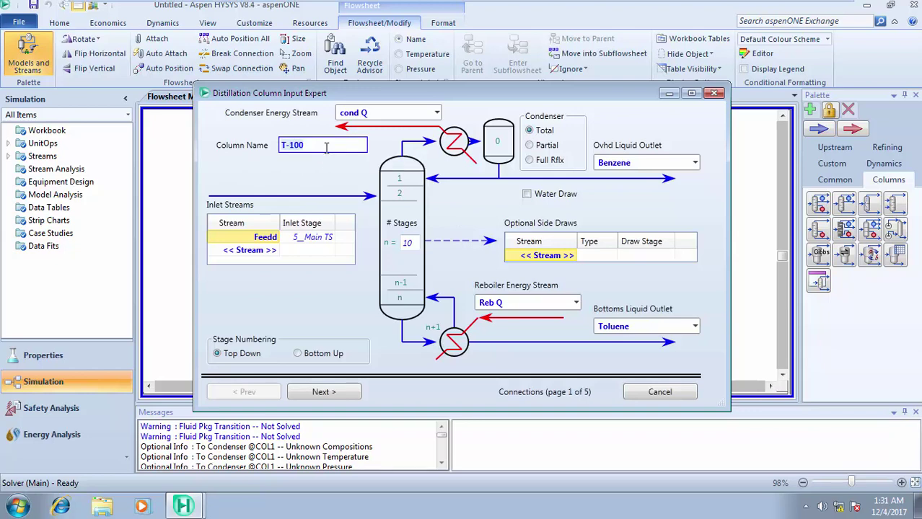
type("Distillation")
left_click(323, 315)
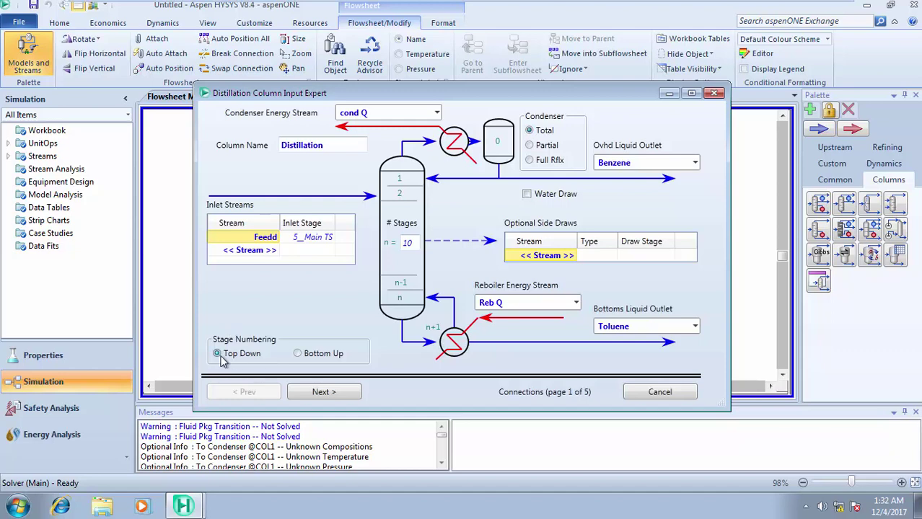
left_click(320, 395)
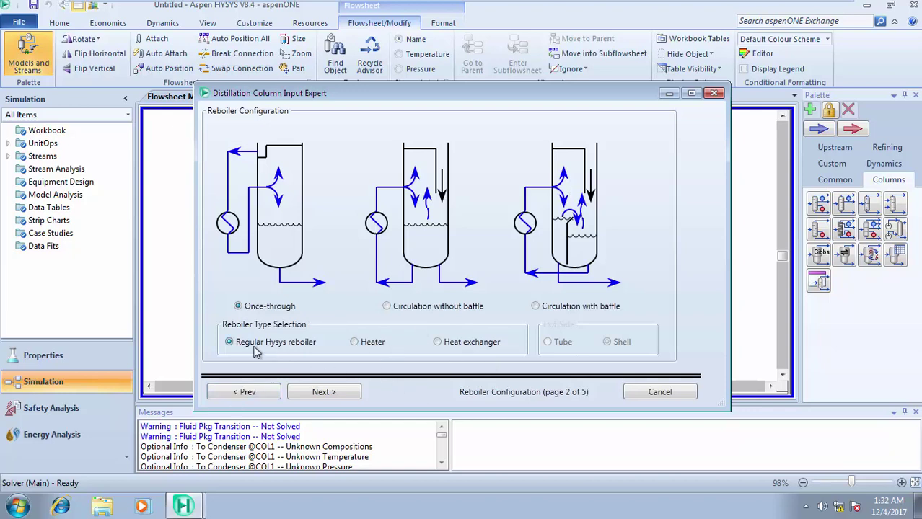
left_click(308, 393)
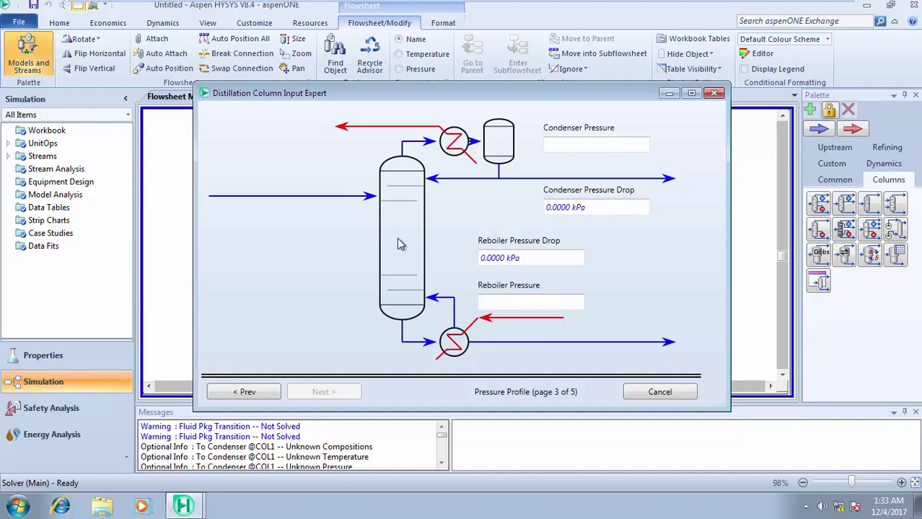
Set the column's reboiler pressure to 2 atm
left_click(535, 304)
type("2")
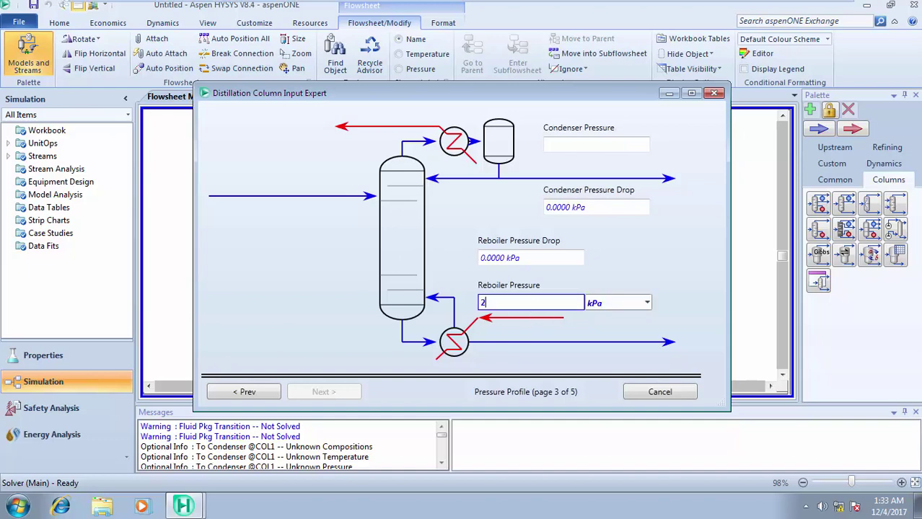
left_click(648, 303)
scroll(649, 288, "down", 1)
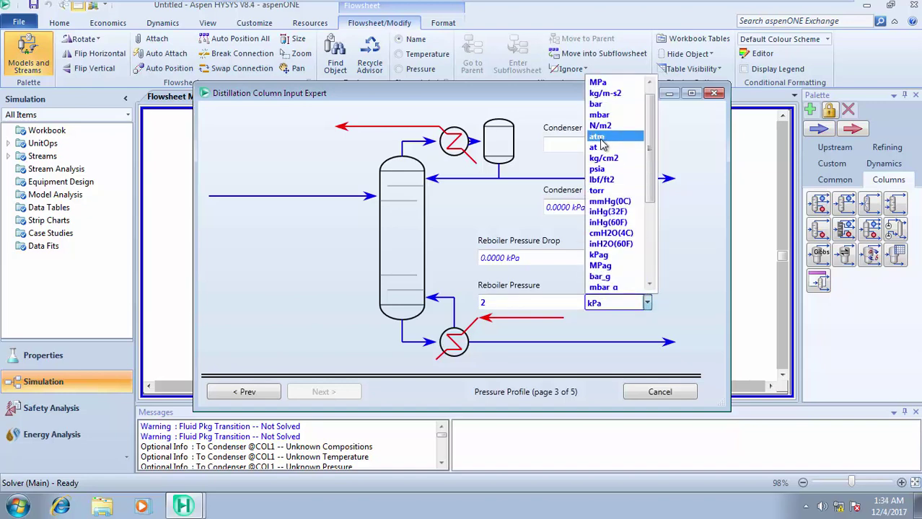
left_click(599, 138)
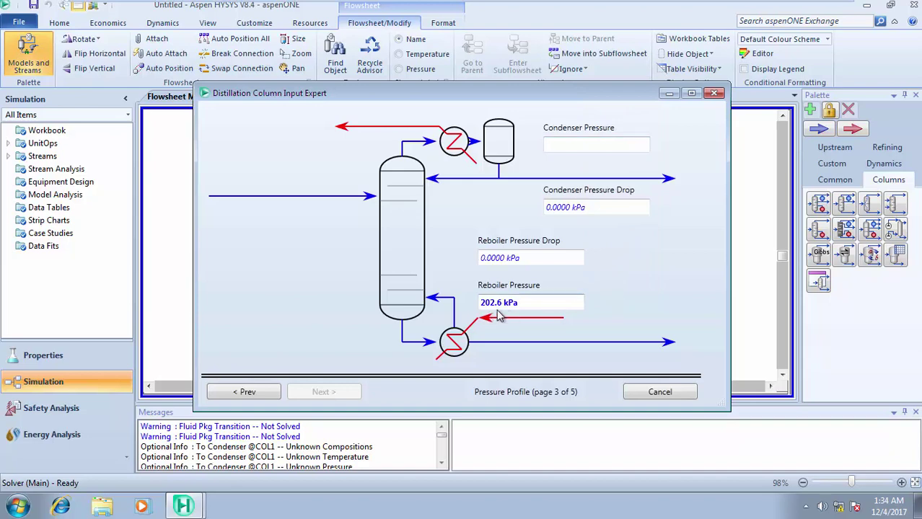
mouse_move(538, 304)
mouse_move(491, 308)
Set the condenser pressure to 0.2 atm and accept the column's pressure profile
left_click(582, 146)
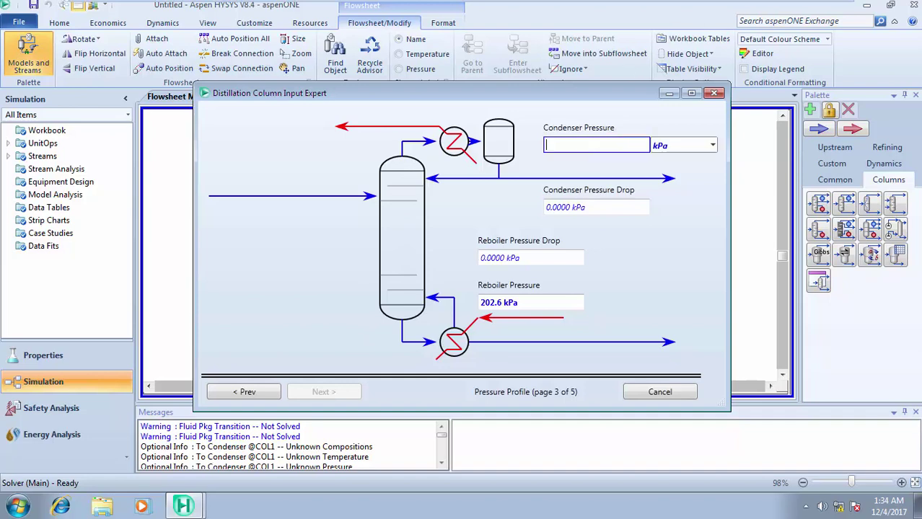
type("0.2")
left_click(671, 145)
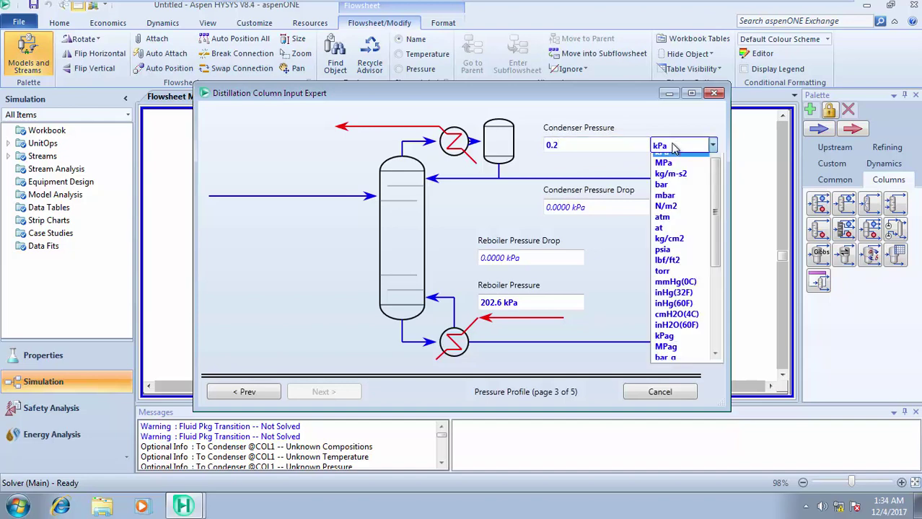
left_click(671, 228)
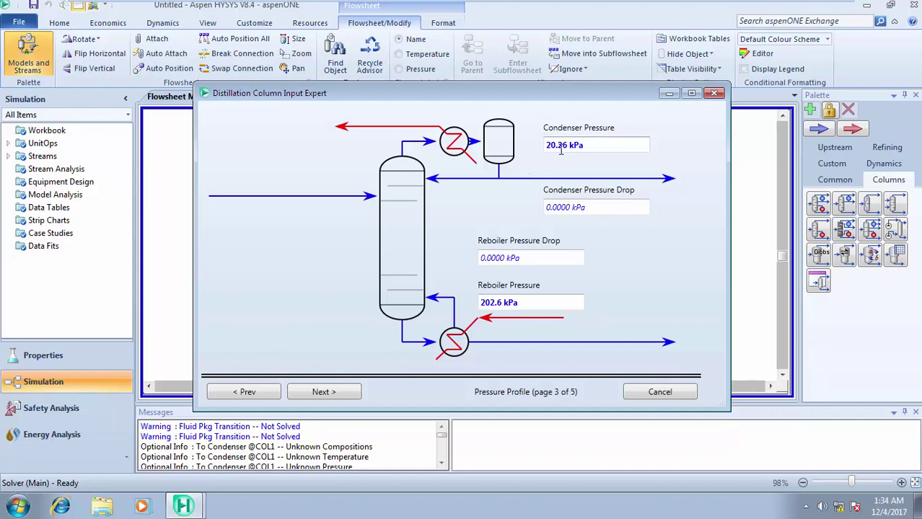
mouse_move(559, 150)
mouse_move(608, 147)
mouse_move(529, 301)
left_click(324, 396)
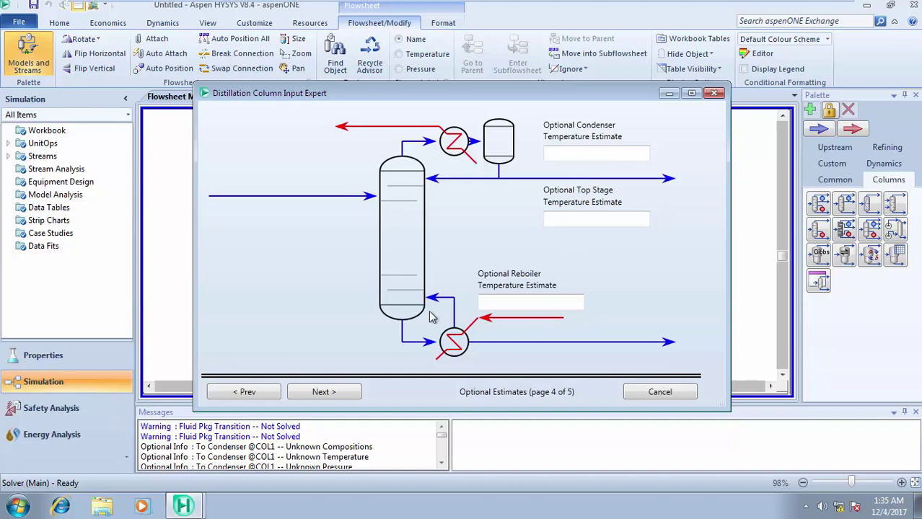
Skip the optional temperature estimates and specify a distillate liquid rate of 40 kgmole/h with a reflux ratio of 3
left_click(326, 394)
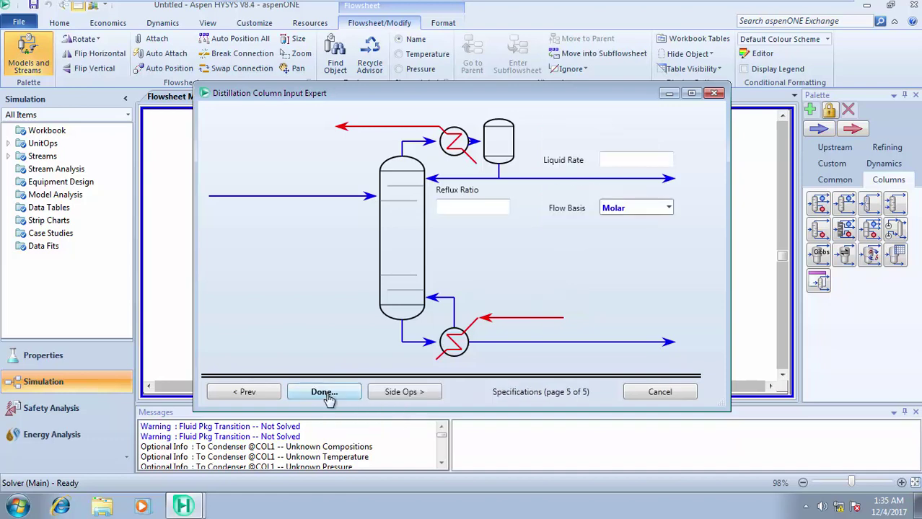
left_click(658, 161)
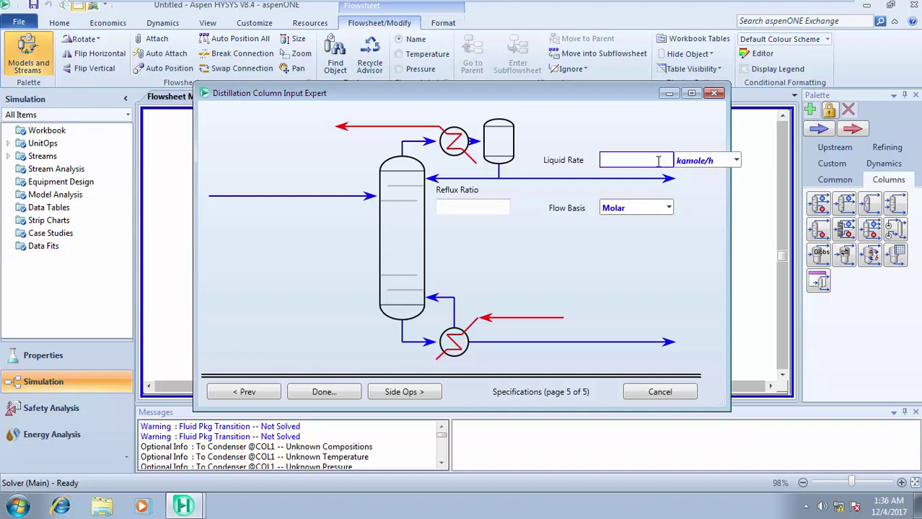
type("40")
key("Return")
left_click(490, 210)
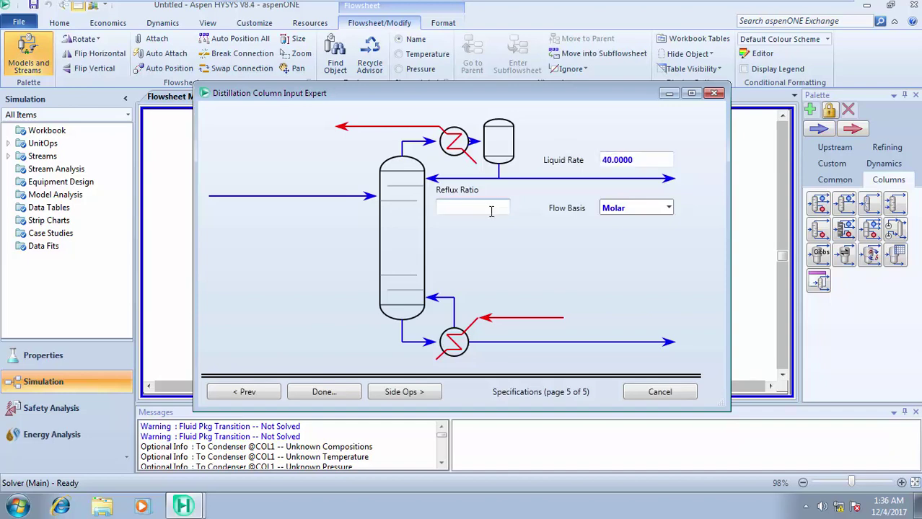
type("3")
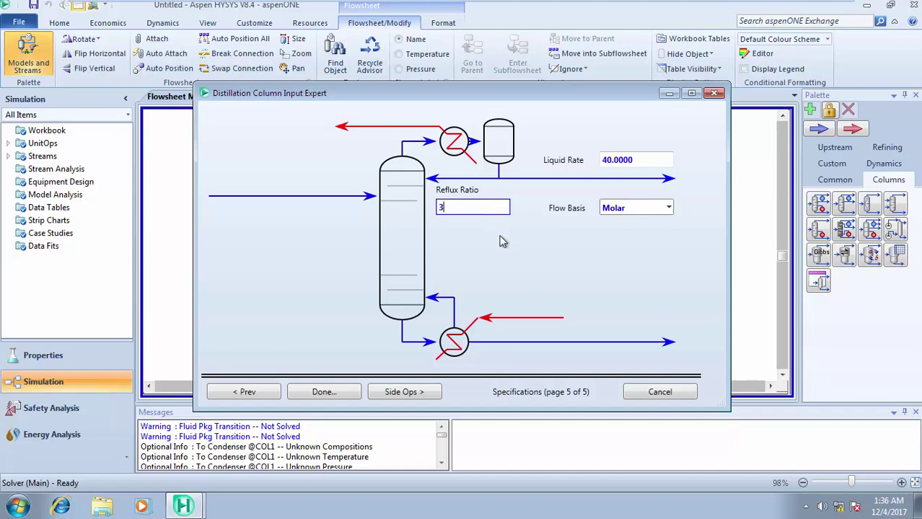
key("Return")
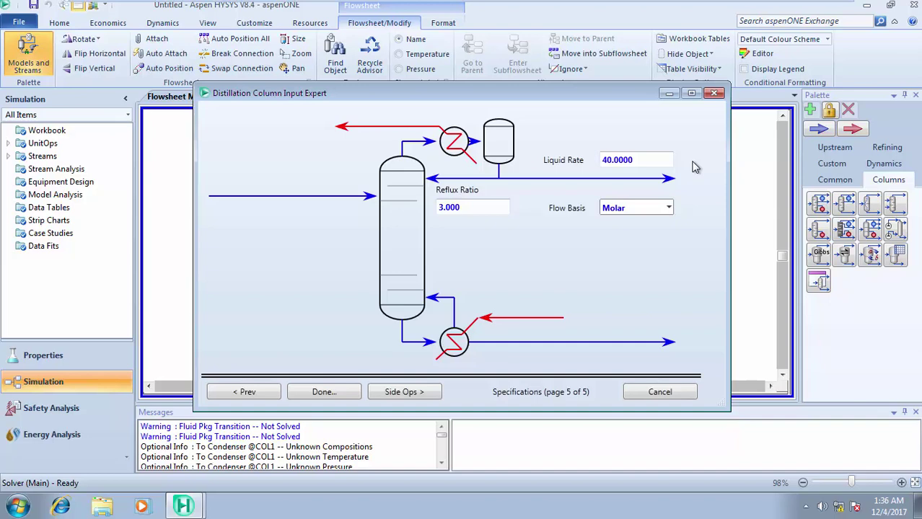
Switch to the Word document and add the line "Molar flowrate = 100kgmol/hr" directly below the Feed heading
mouse_move(552, 6)
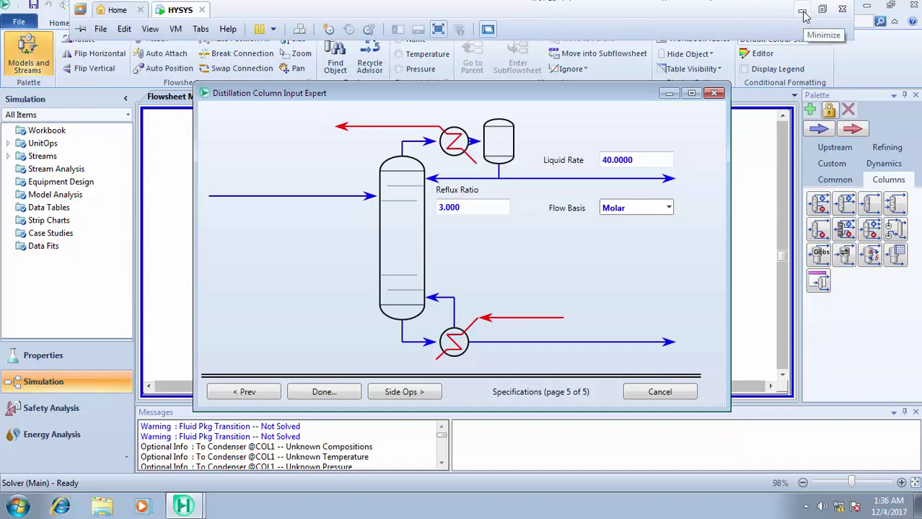
left_click(803, 14)
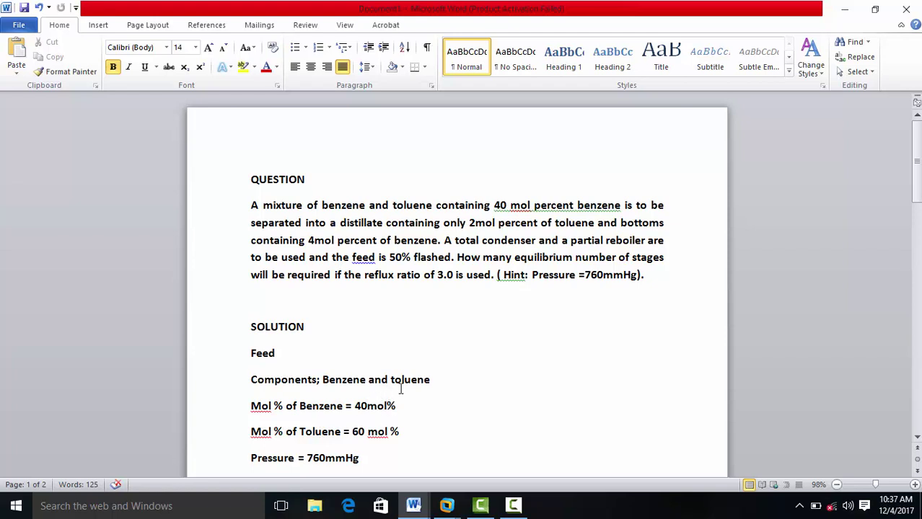
left_click(295, 354)
key("Return")
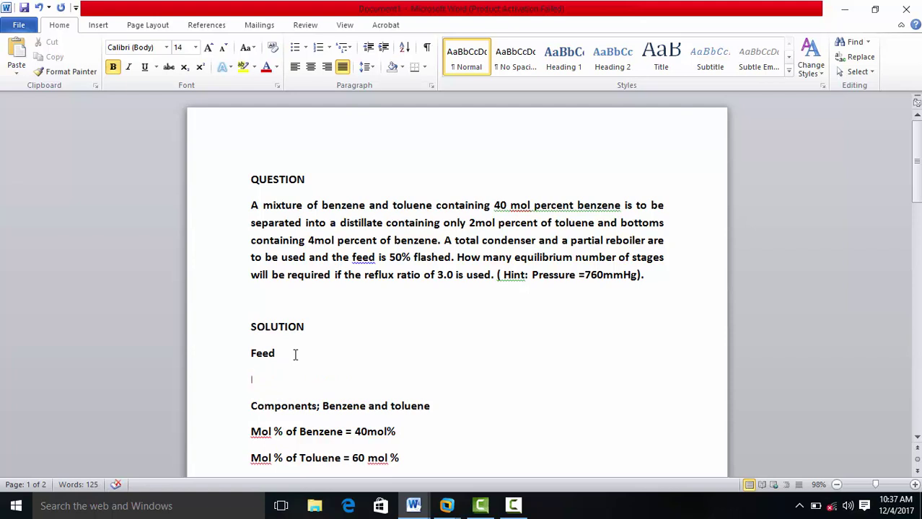
type("Molar flowr")
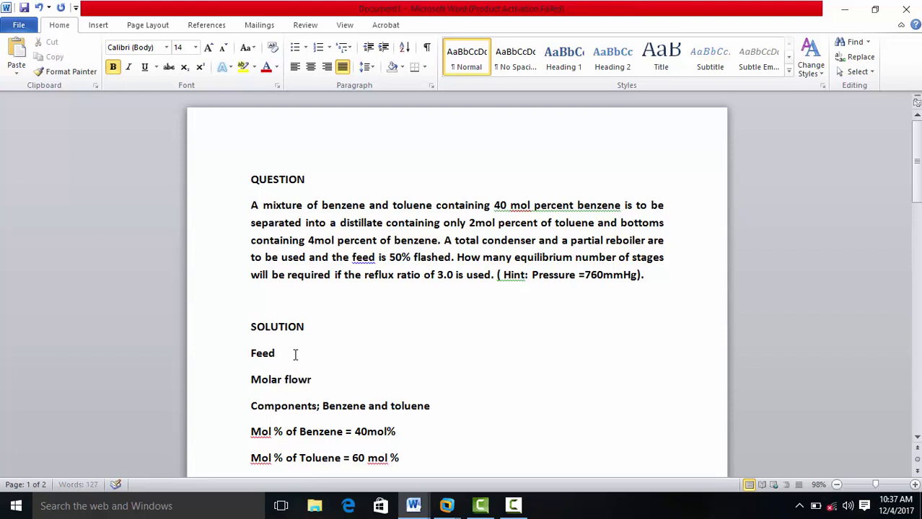
type("ate = 100")
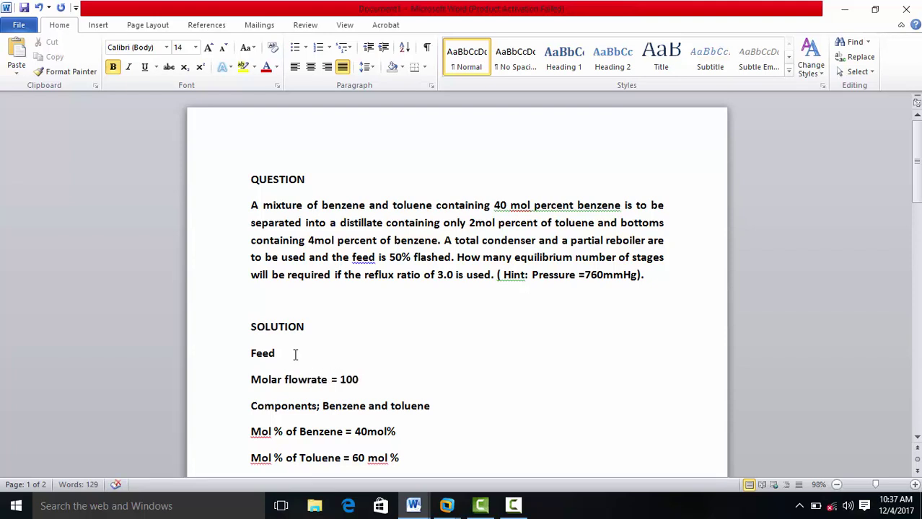
type("kgmol/hr")
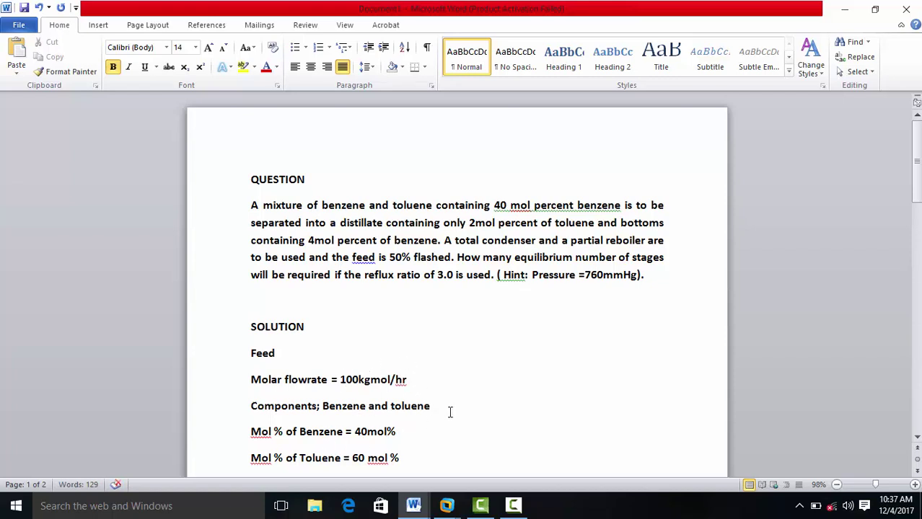
Add the line "Molar flowrate of benzene = 0.4 X 100 =40" below "50% flash" in the feed section
left_click_drag(915, 174, 915, 198)
left_click(418, 401)
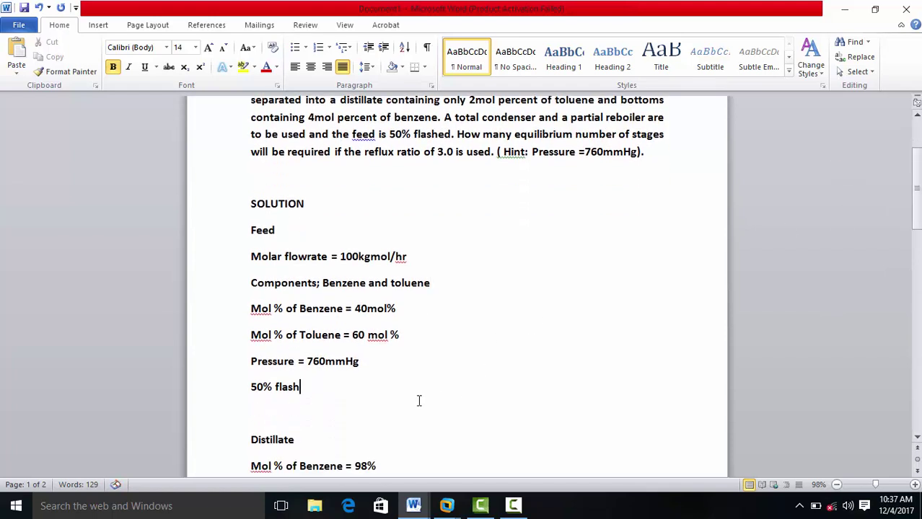
key("Return")
type("m")
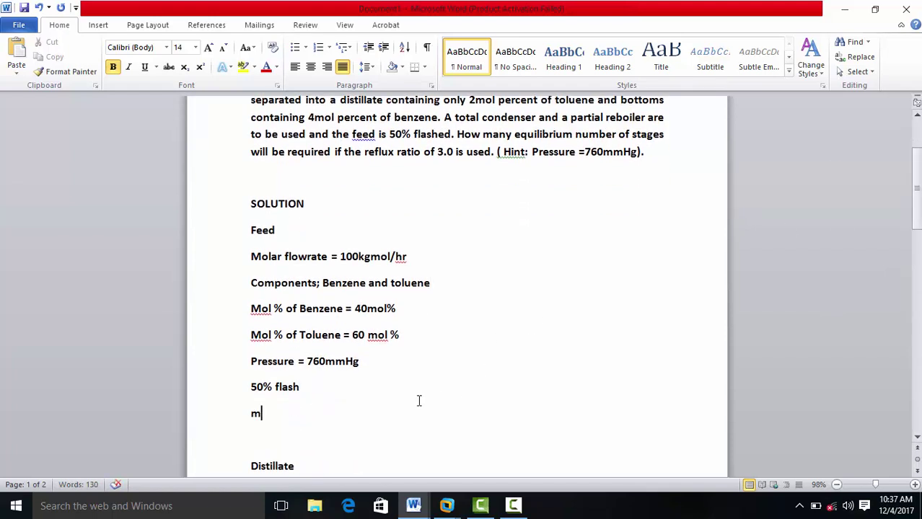
type("olar flowra")
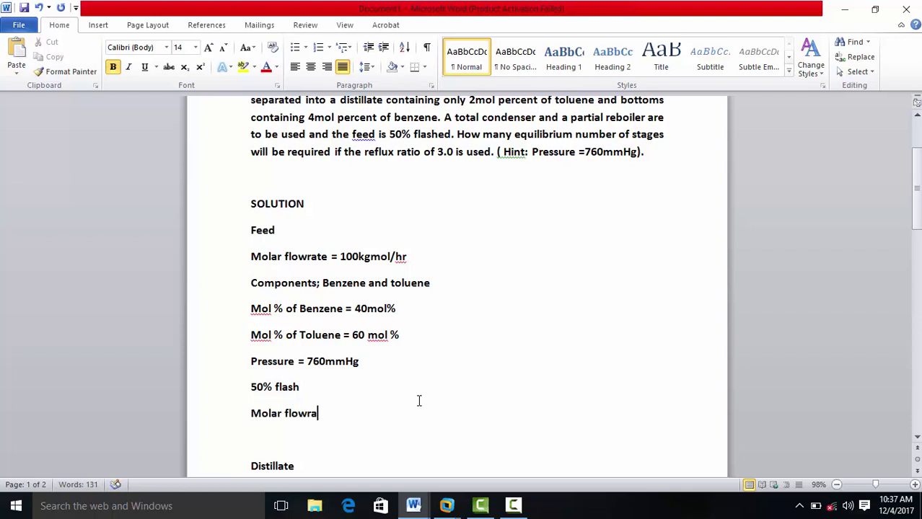
type("te of benzene")
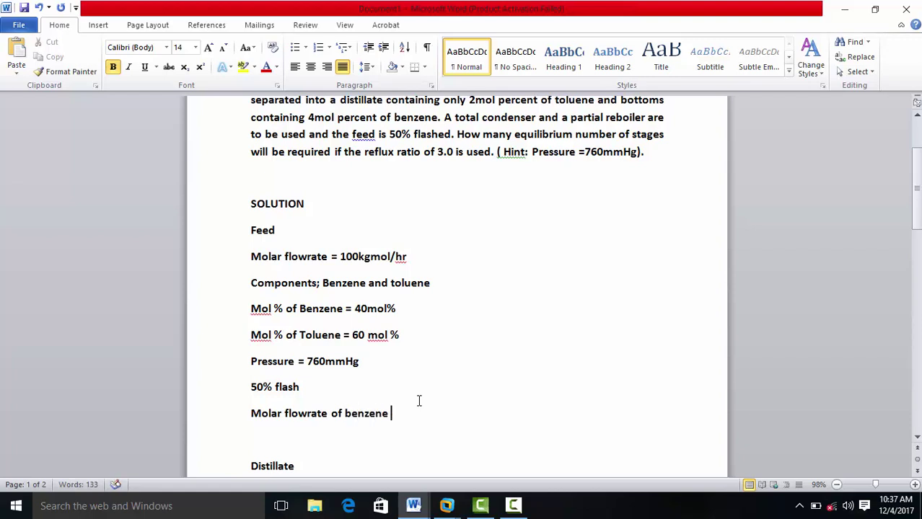
type(" = 0.4 X 100 =")
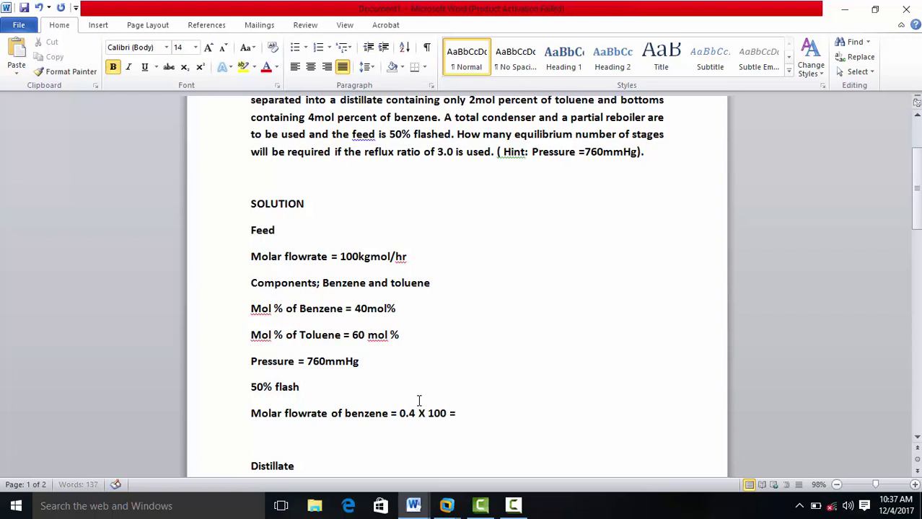
type("40")
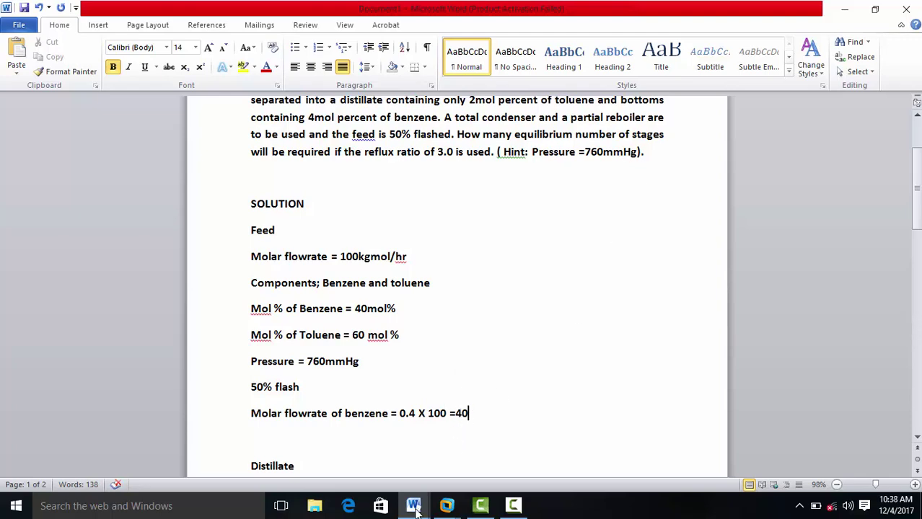
Switch back to Aspen HYSYS, check the liquid rate's units and complete the Distillation Column Input Expert
mouse_move(446, 508)
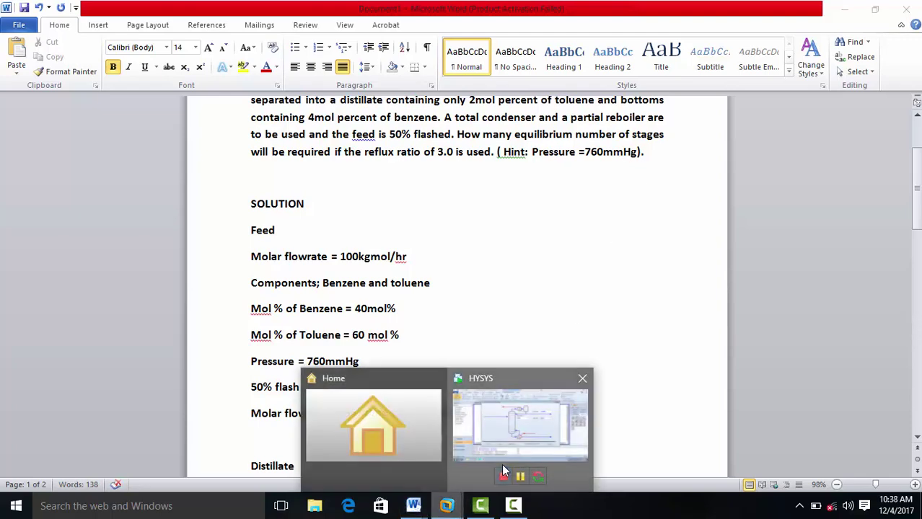
left_click(503, 468)
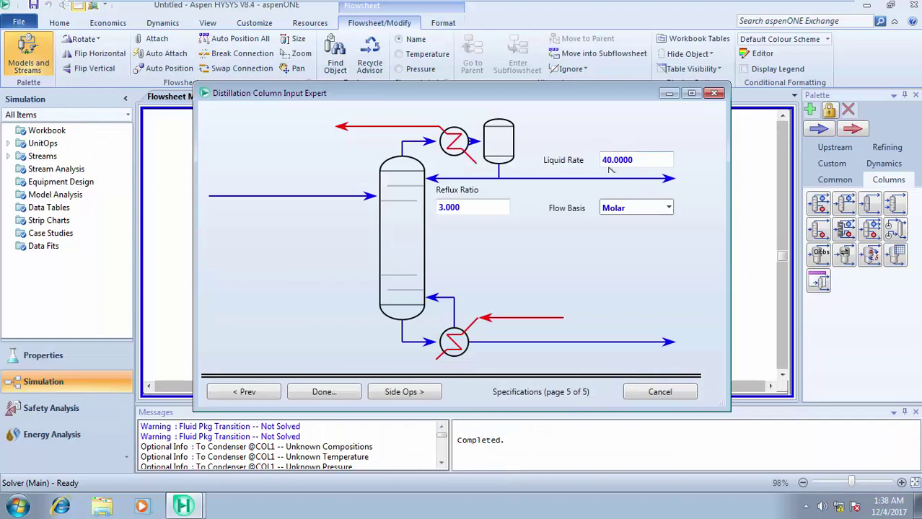
mouse_move(623, 173)
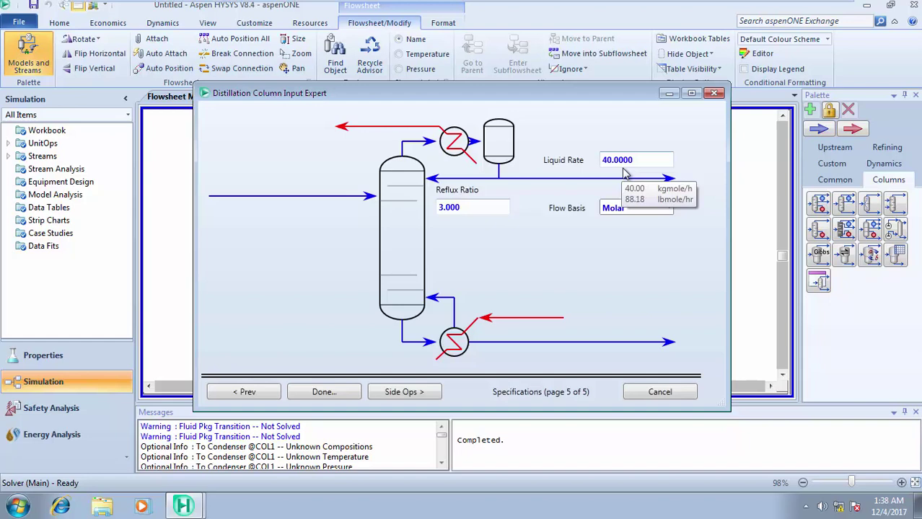
left_click(326, 393)
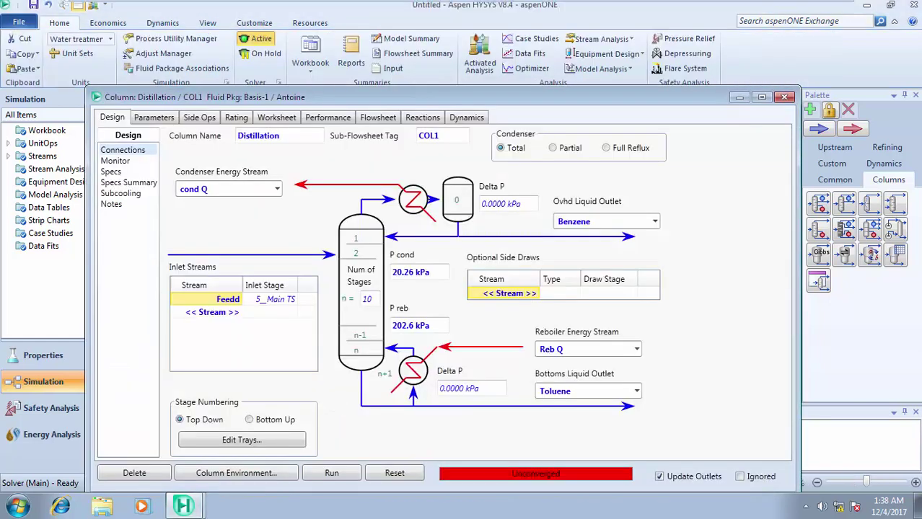
Run the column from its specifications and check the resulting stream conditions and compositions in its worksheet
left_click(111, 172)
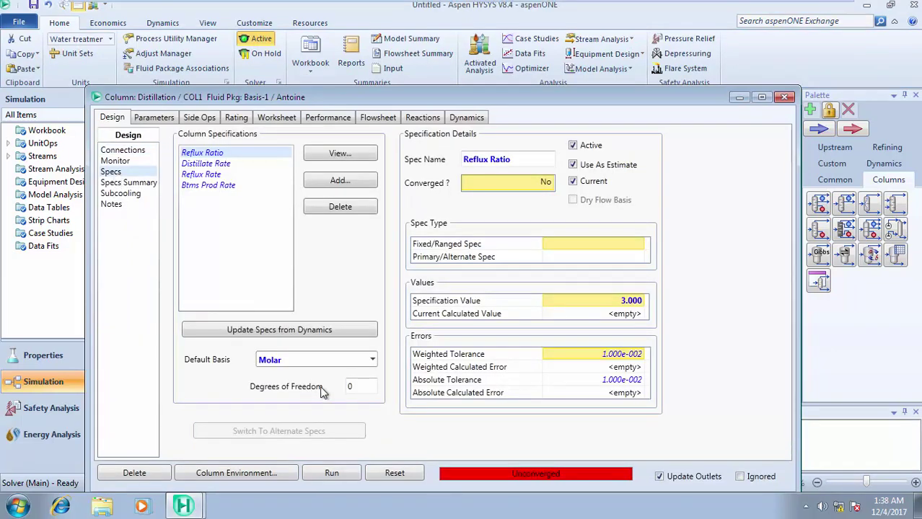
left_click(341, 480)
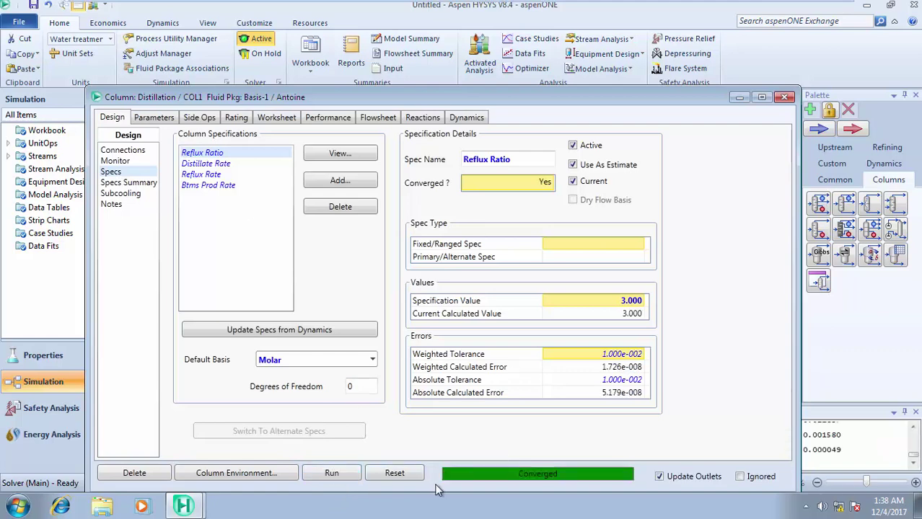
left_click(277, 118)
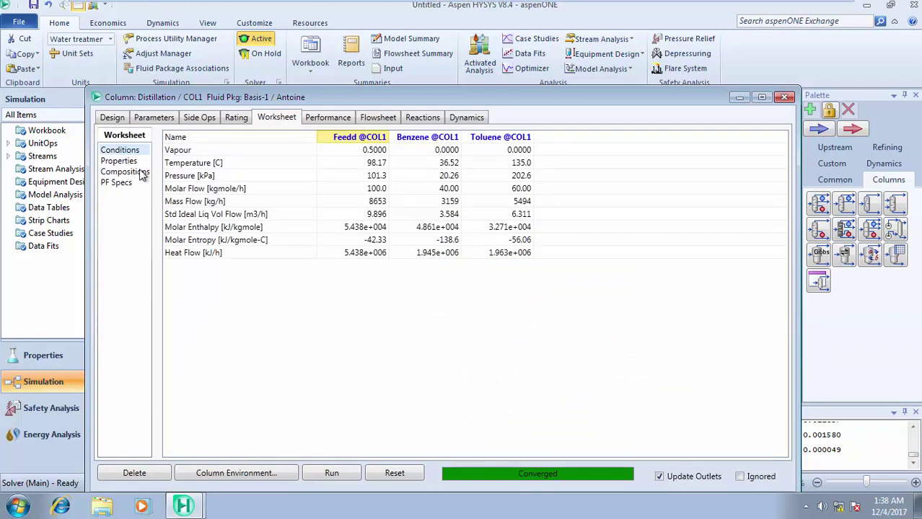
left_click(128, 173)
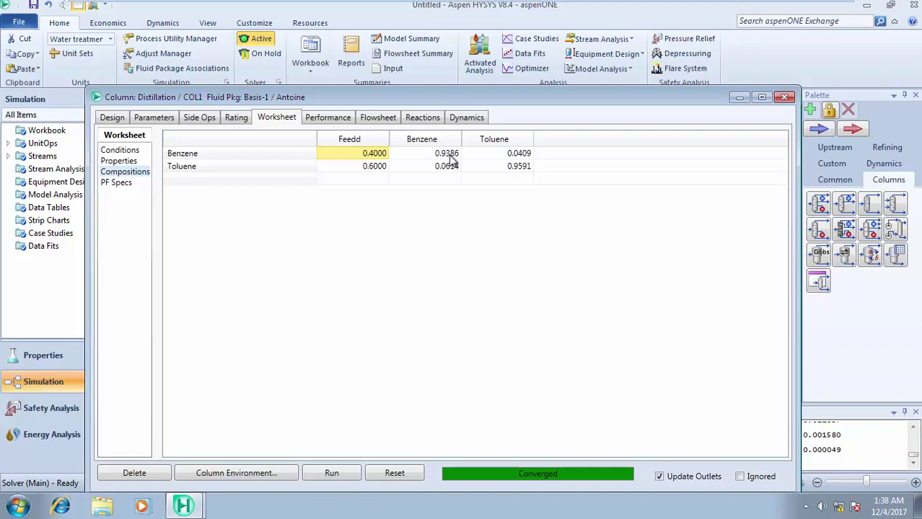
Set the overall stage efficiency of main tower stages 1 through 10 to 0.8 each
left_click(149, 118)
left_click(132, 175)
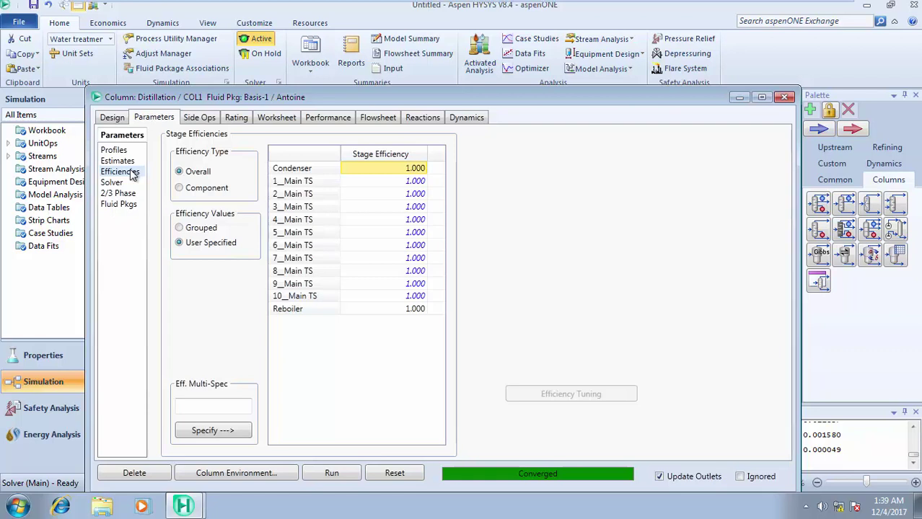
left_click(414, 185)
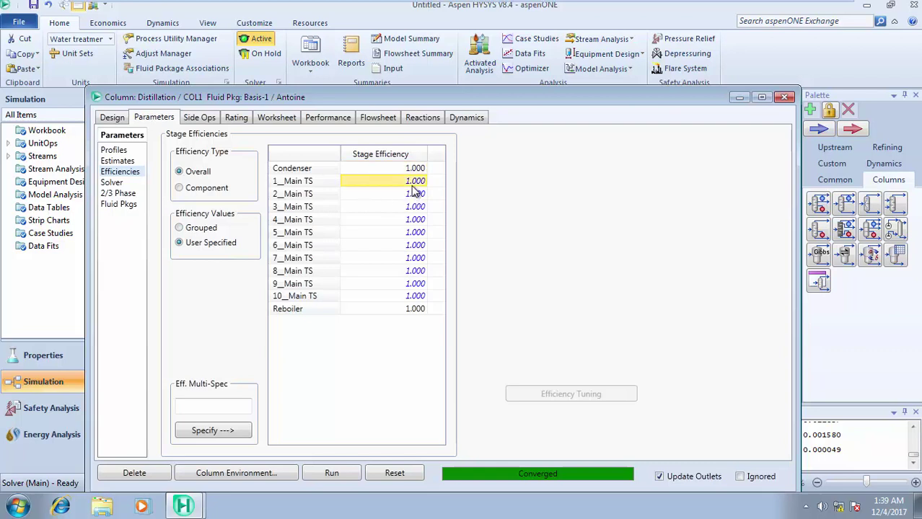
type("0.8")
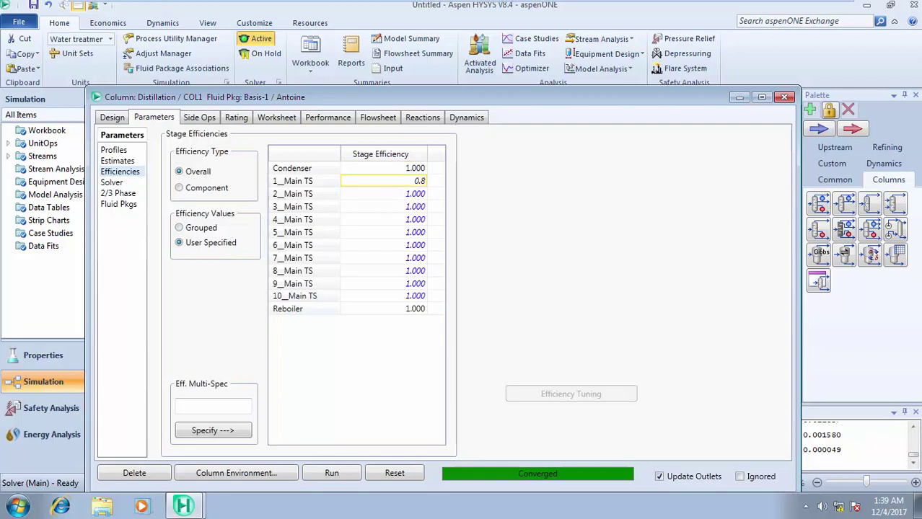
key("Return")
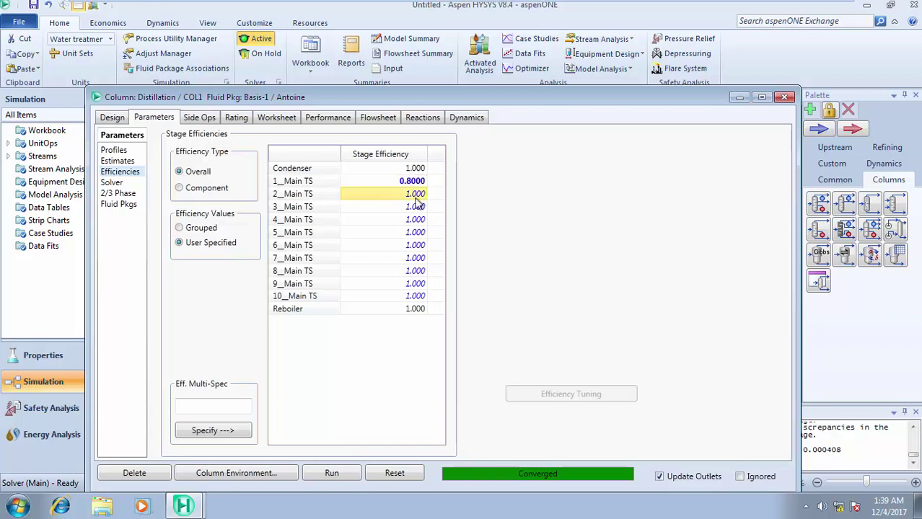
type("0.8")
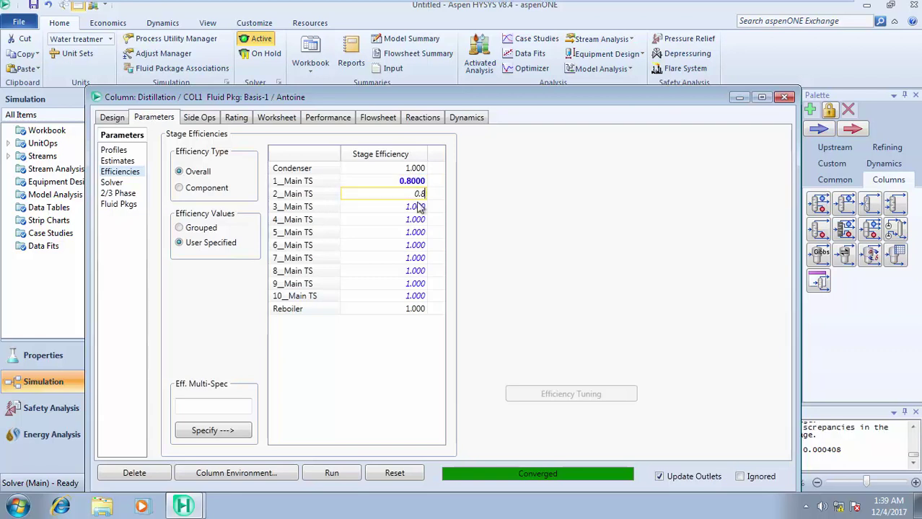
key("Return")
type("0.8")
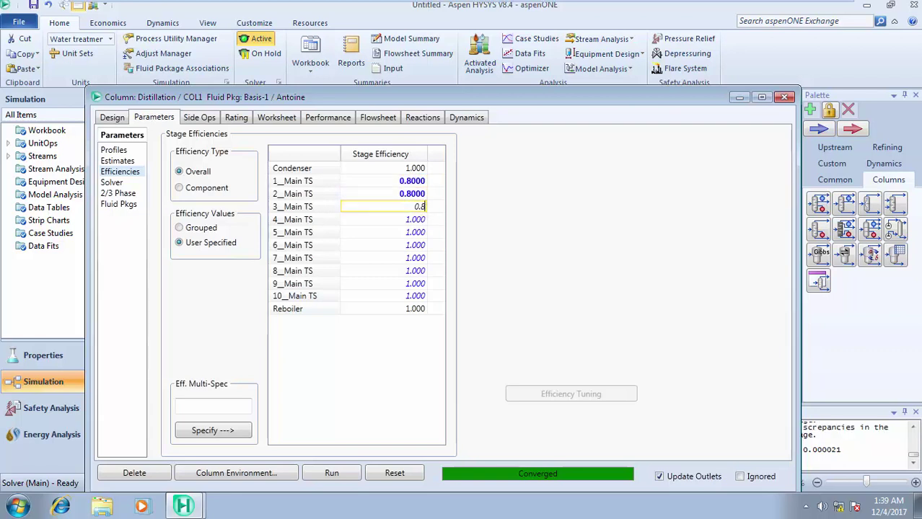
left_click(420, 222)
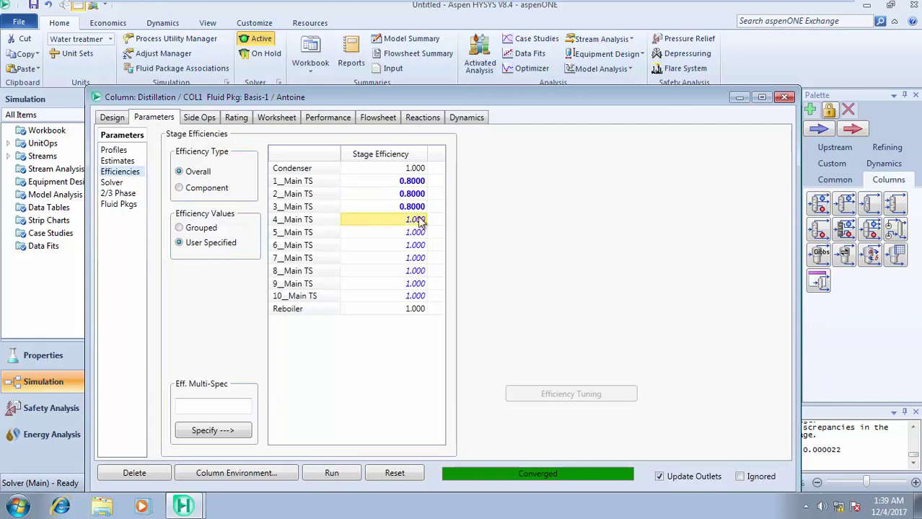
type("0.8")
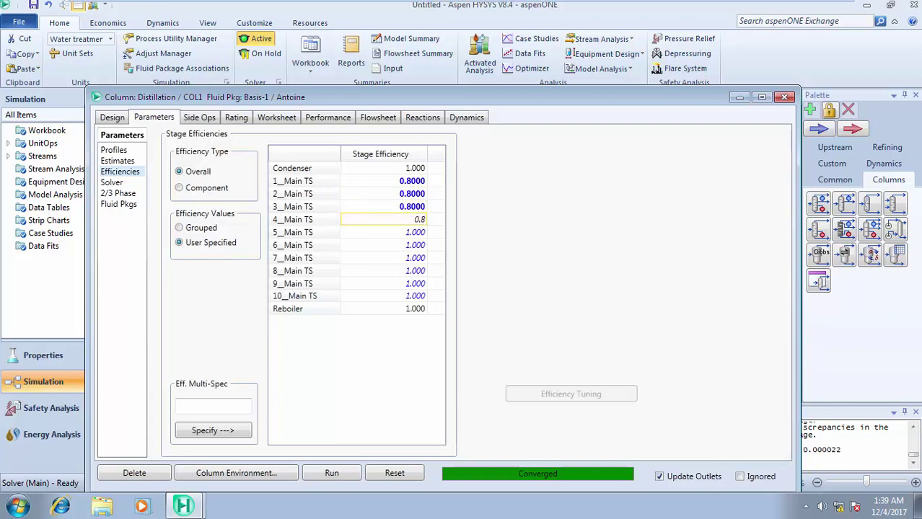
left_click(420, 232)
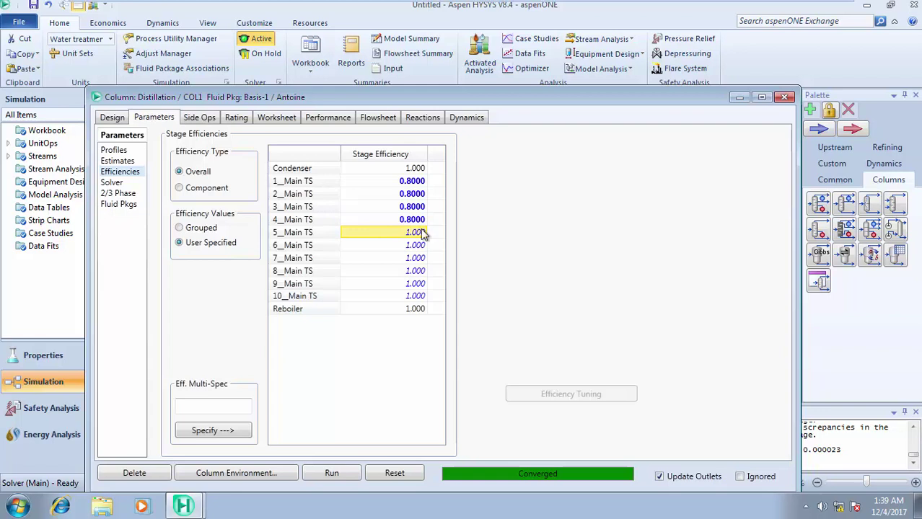
type("0.8")
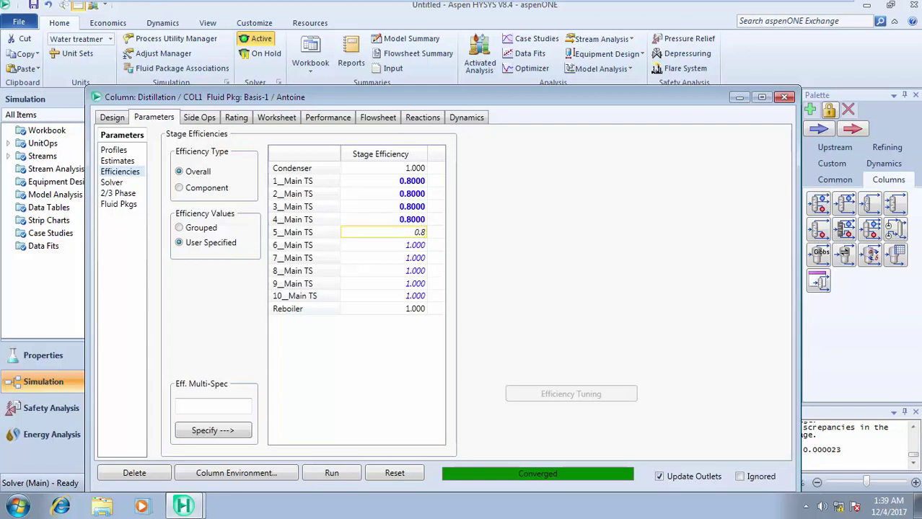
left_click(420, 245)
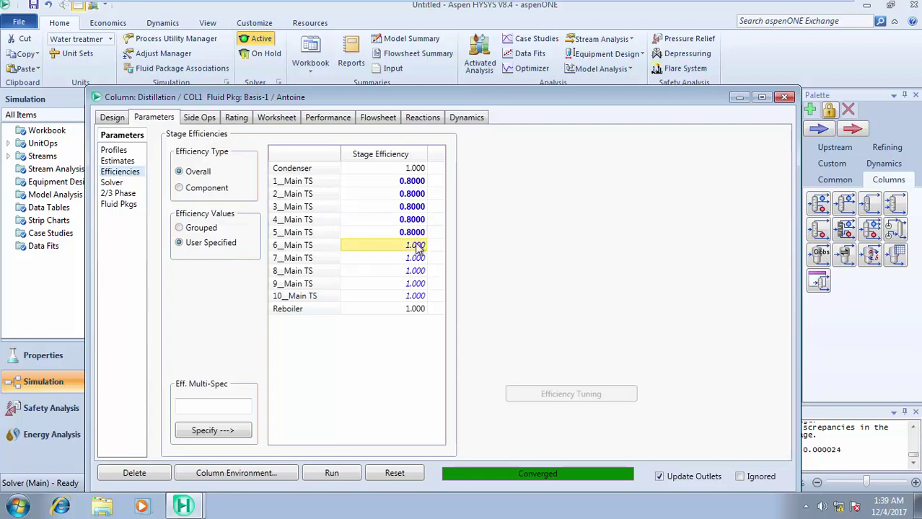
type("0.8")
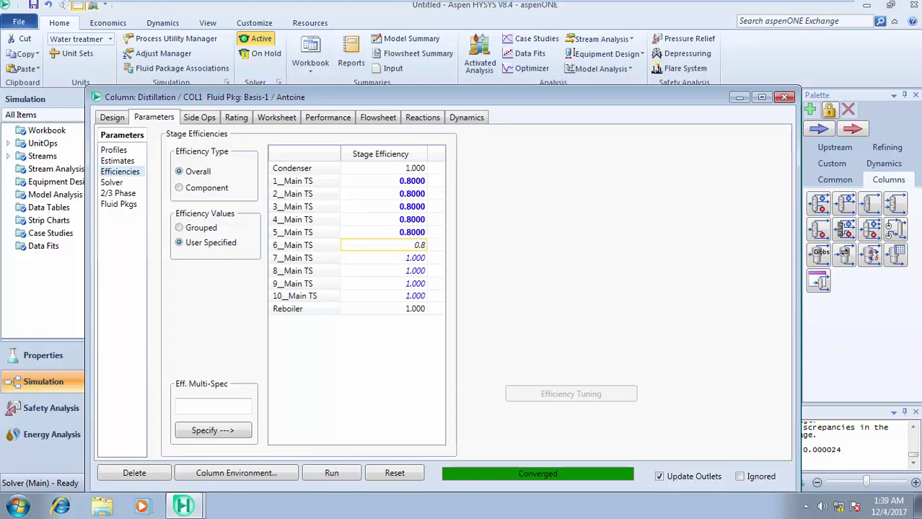
left_click(417, 260)
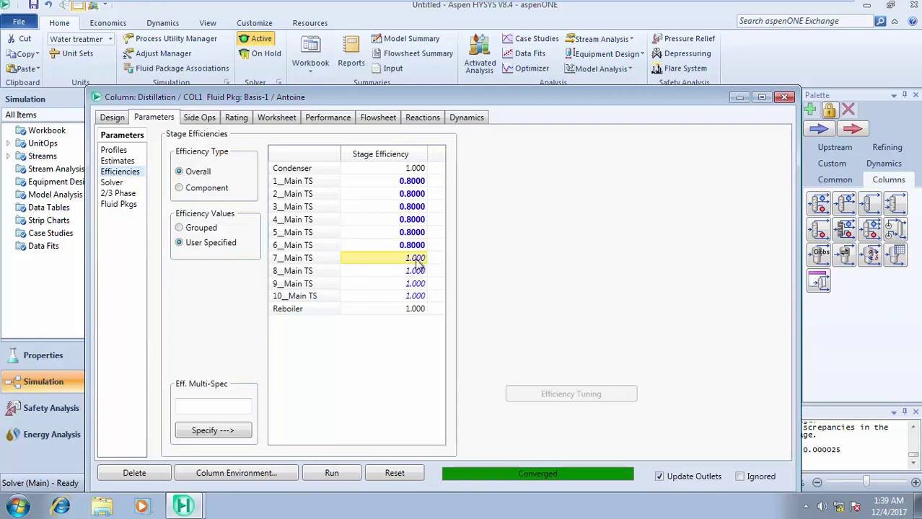
type("0.8")
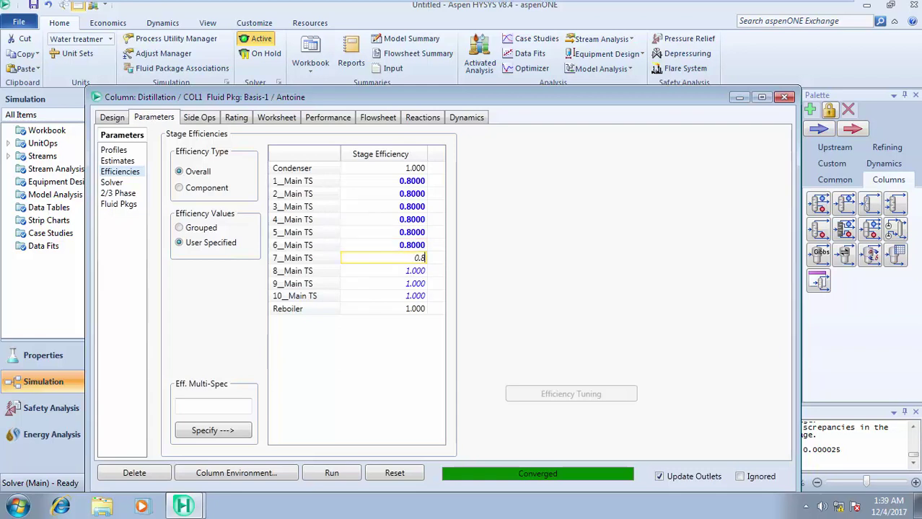
left_click(418, 271)
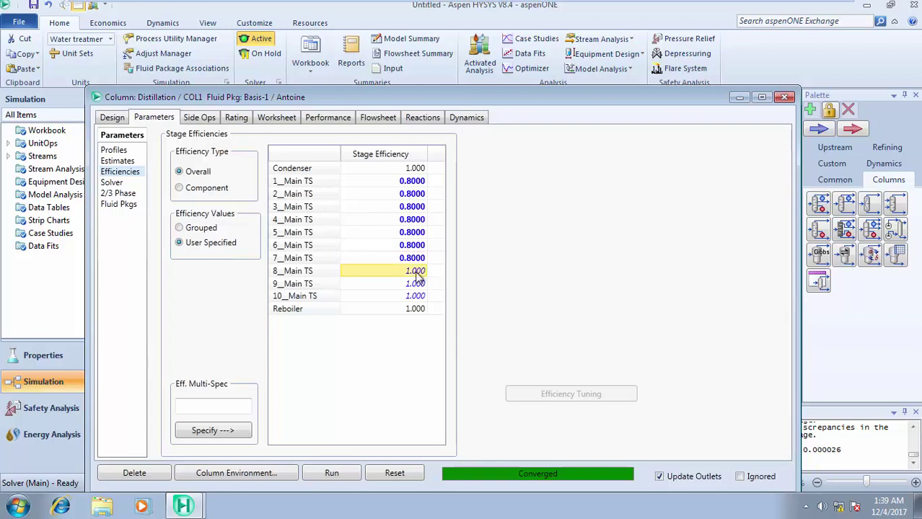
type("0.8")
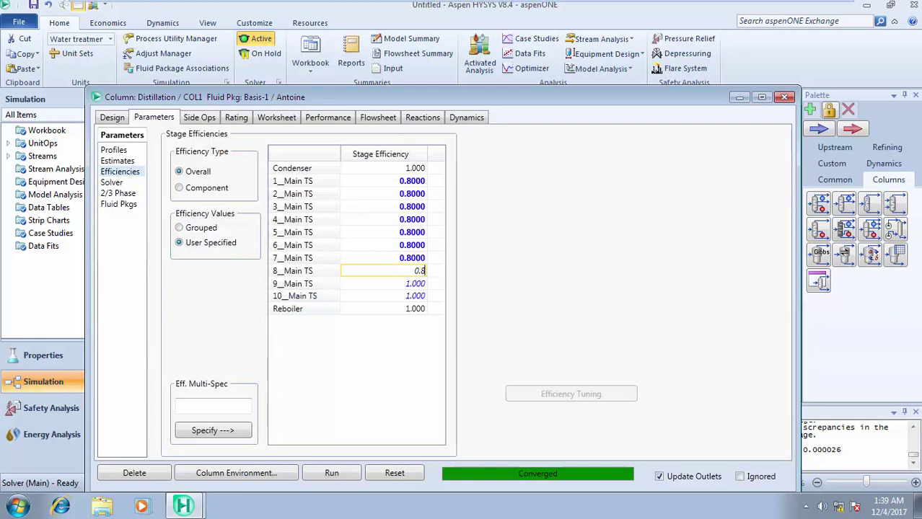
left_click(422, 284)
type("0")
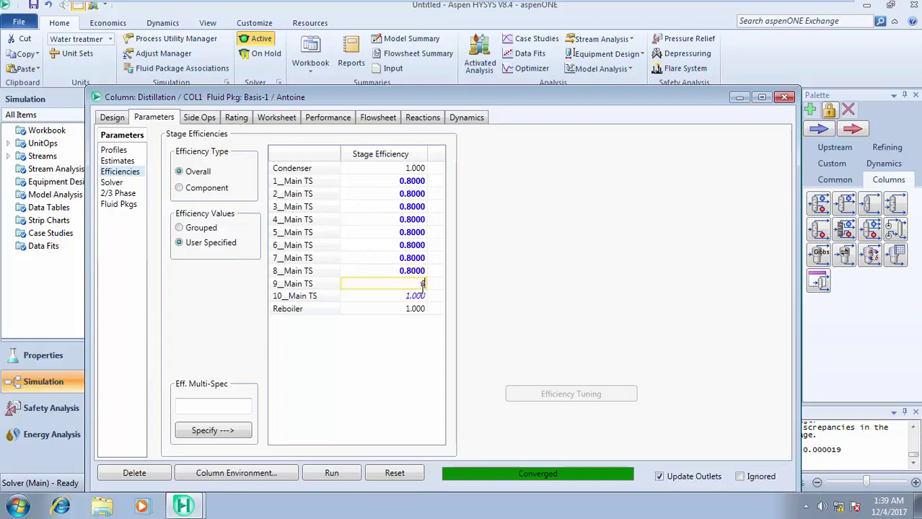
type(".8")
left_click(422, 297)
type("0")
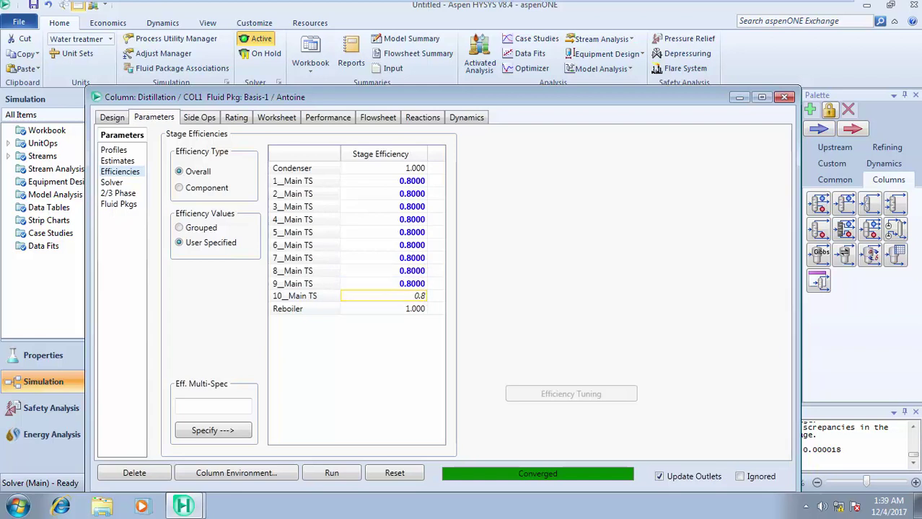
type(".8")
left_click(416, 251)
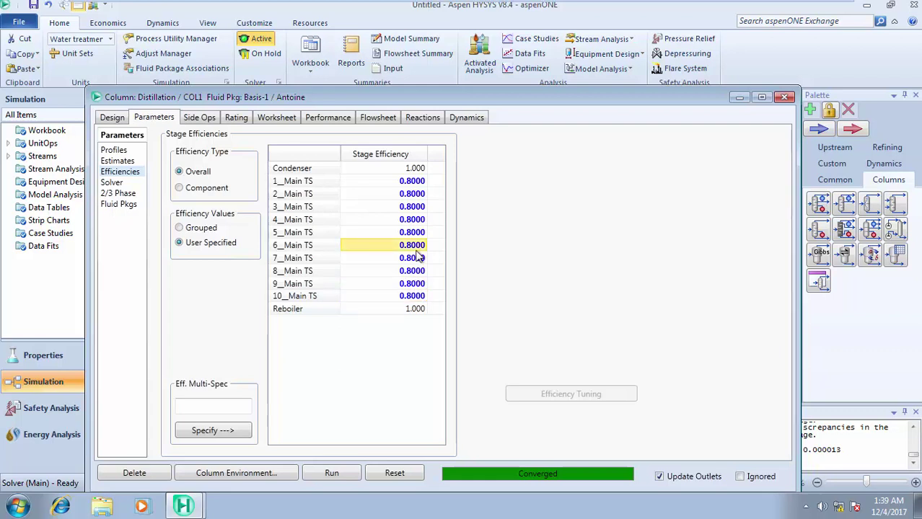
Reset and rerun the column, and check the resulting compositions and conditions of the feed, benzene and toluene streams
left_click(387, 477)
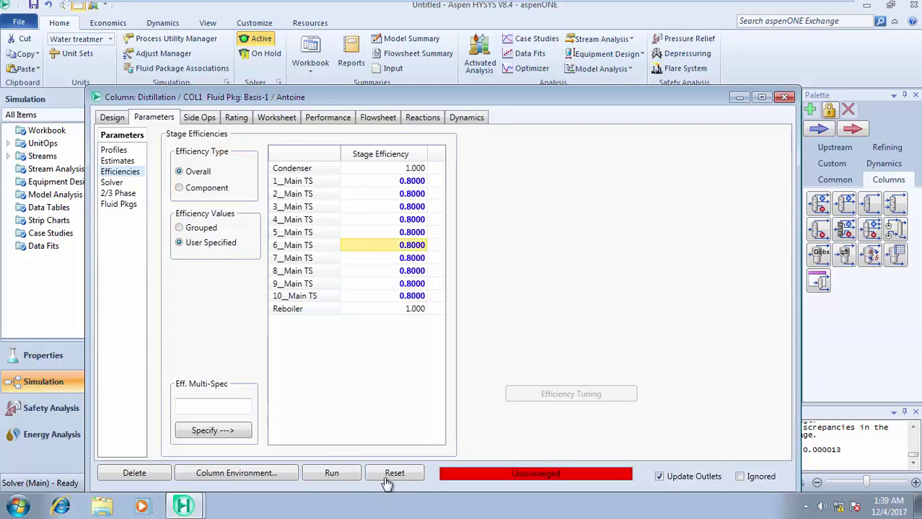
left_click(331, 473)
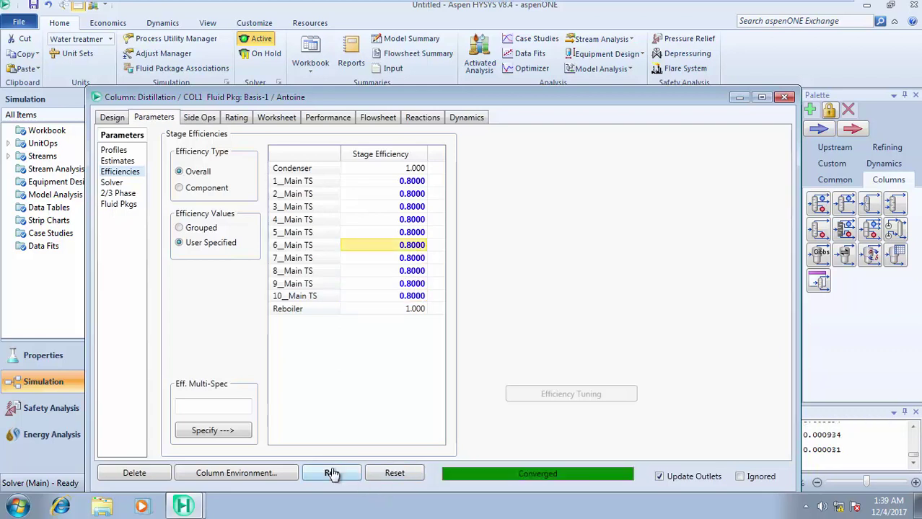
left_click(276, 119)
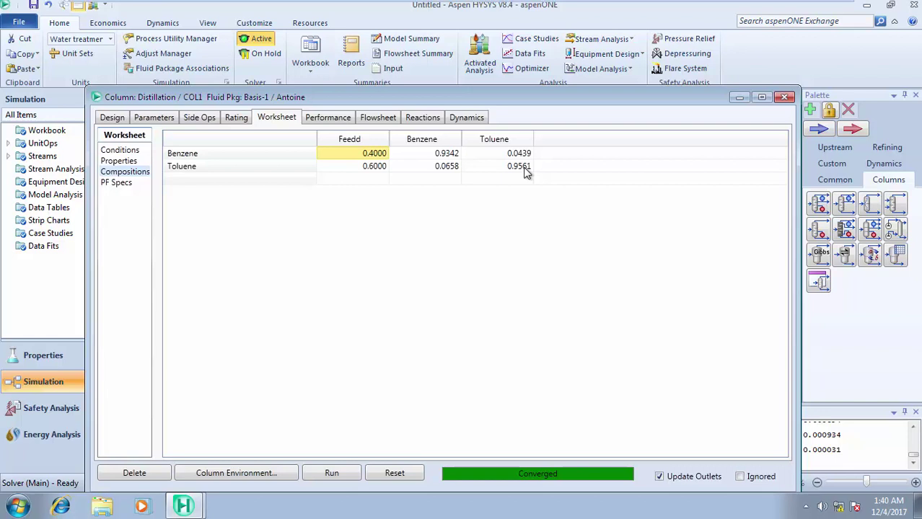
left_click(120, 151)
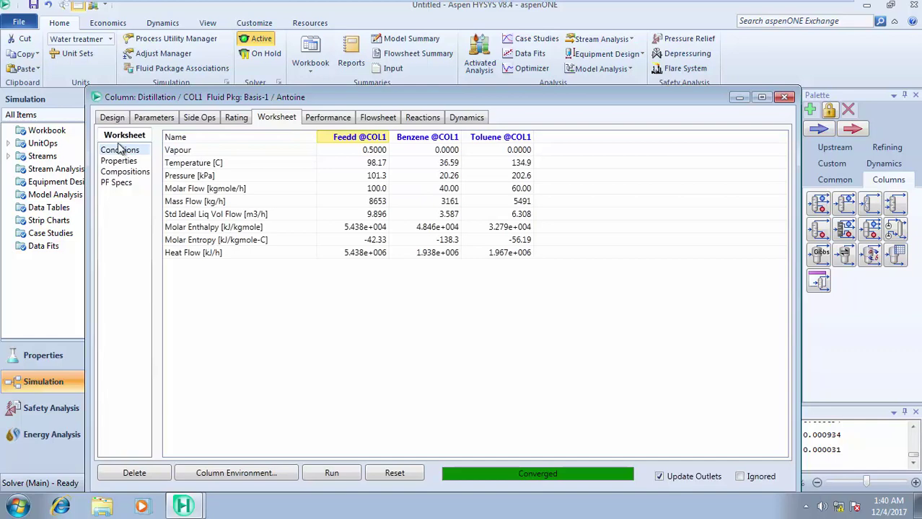
Set the number of stages in the distillation column's design connections to 14
left_click(116, 118)
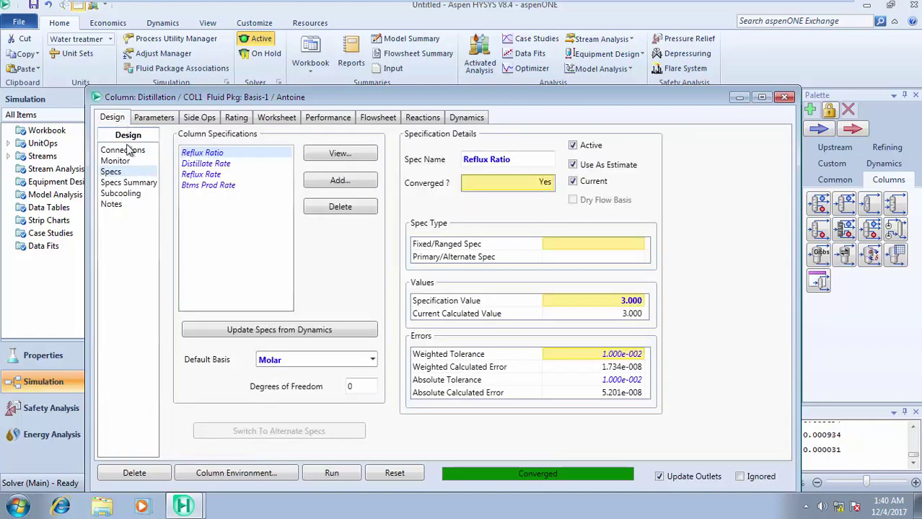
left_click(124, 150)
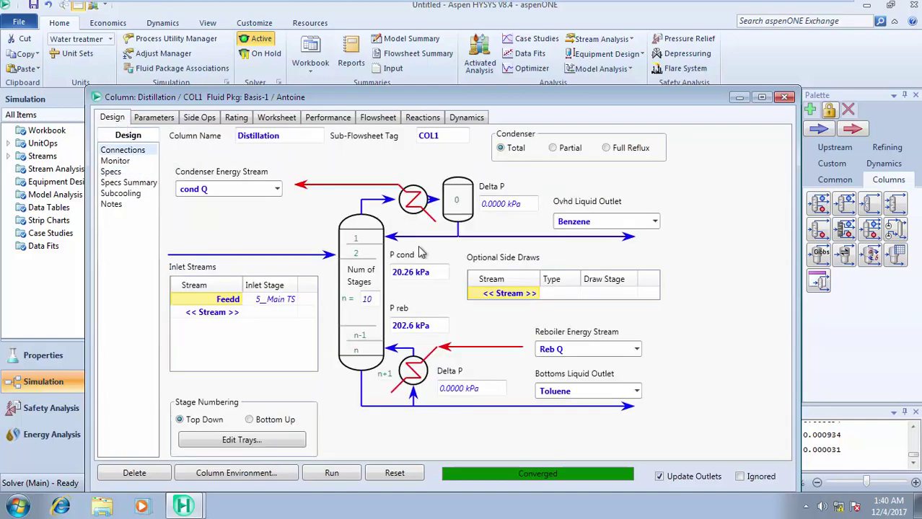
left_click(373, 300)
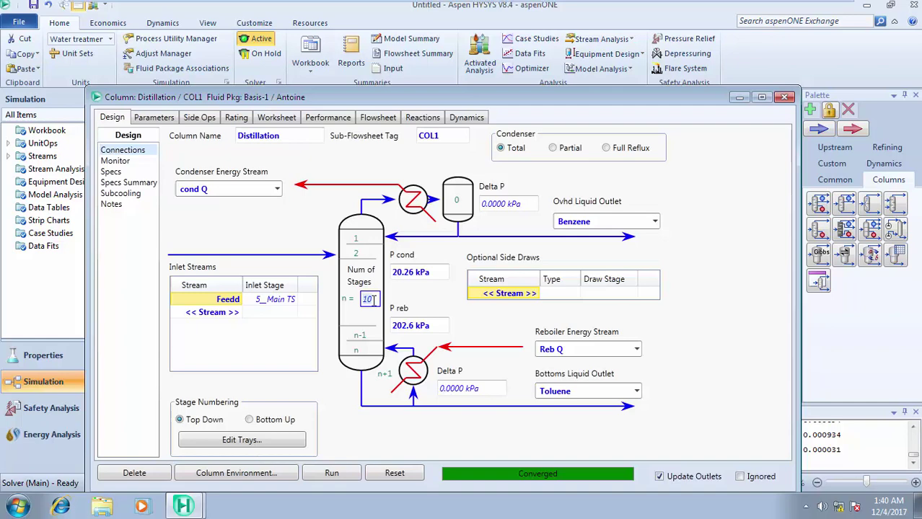
type("1")
key("Return")
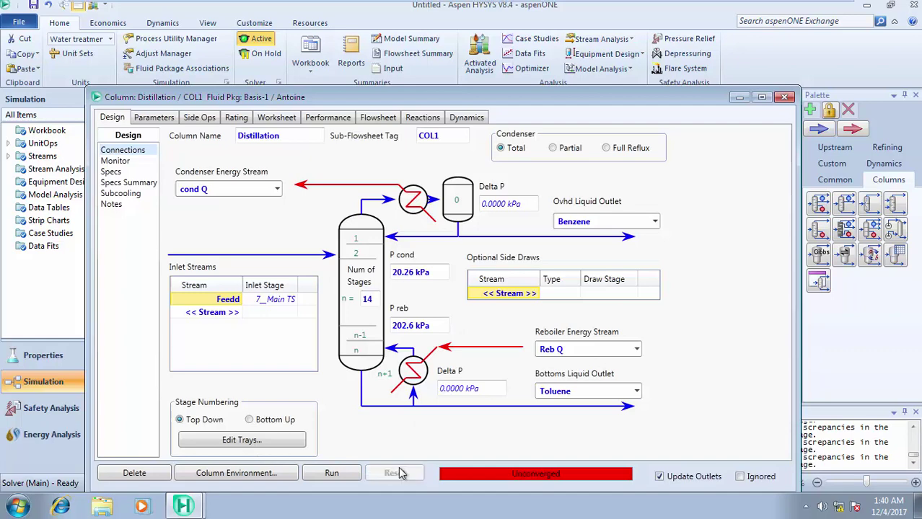
Rerun the column, accepting the feed pressure warning, and check the product streams' conditions and compositions
left_click(331, 479)
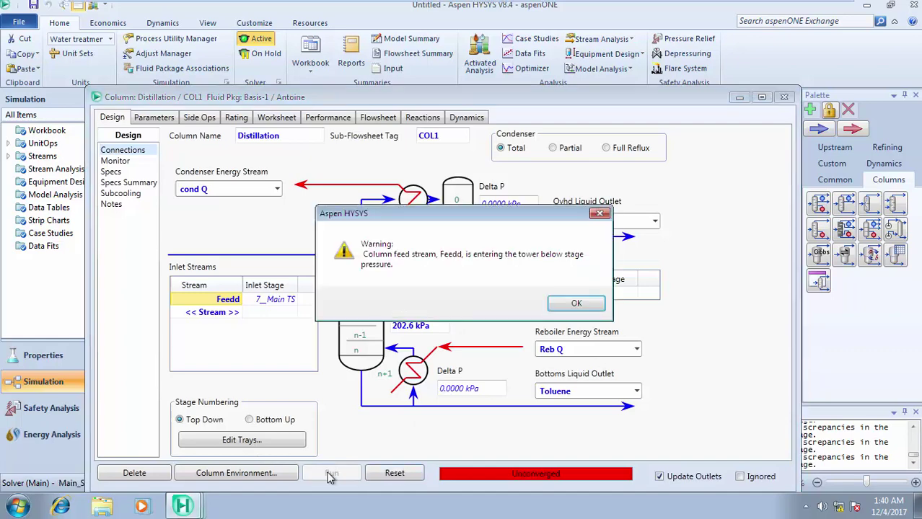
left_click(587, 303)
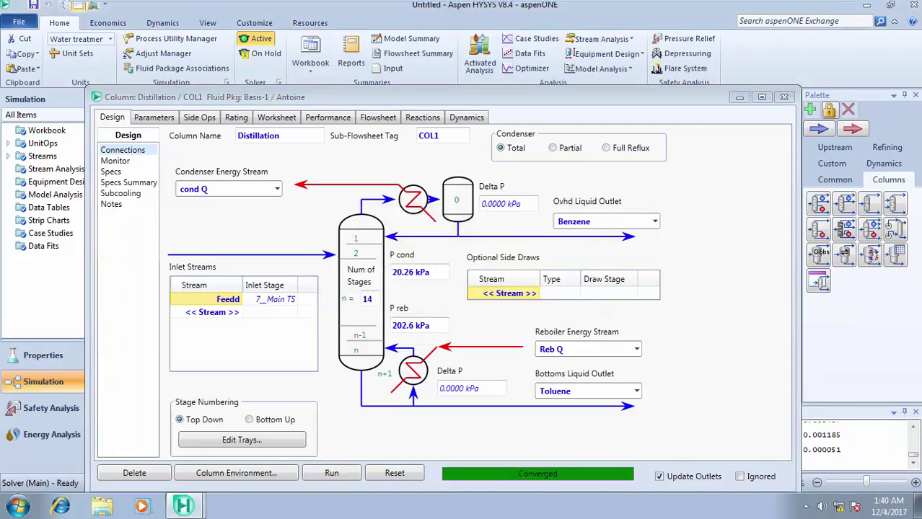
left_click(282, 119)
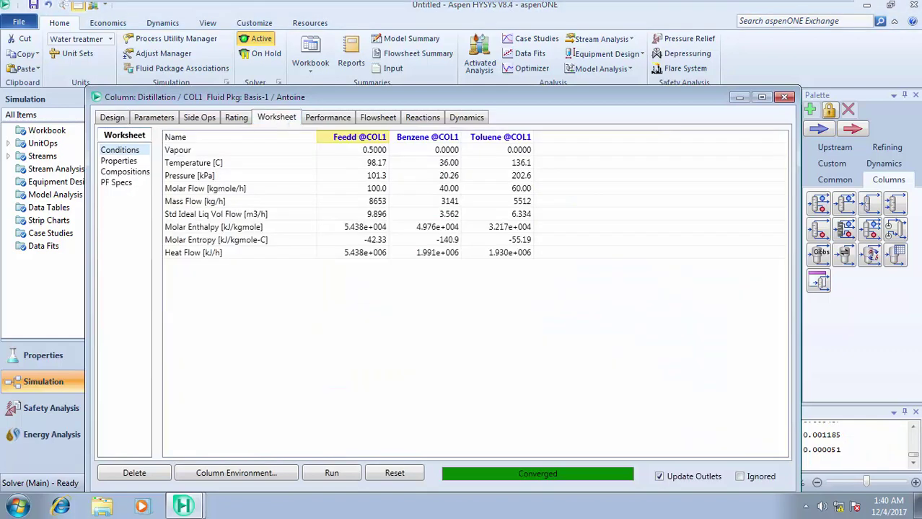
left_click(137, 173)
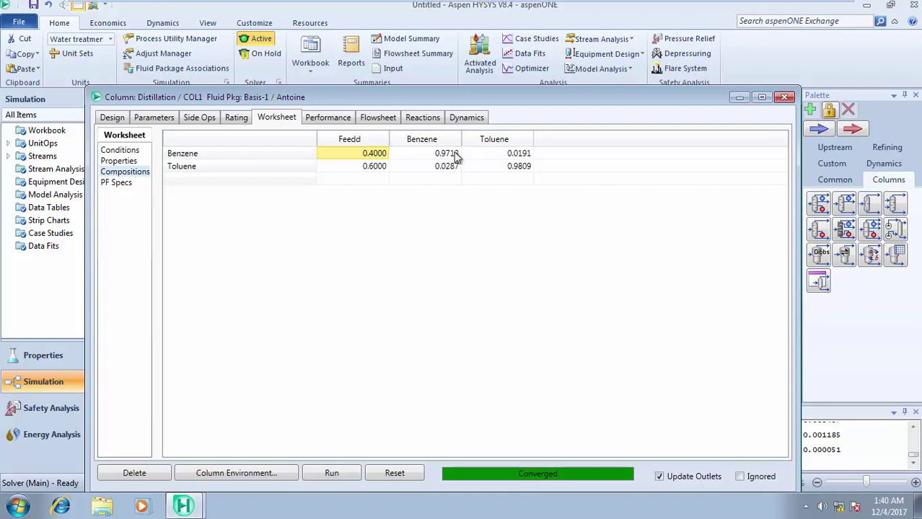
Set the distillation column's number of stages to 16 and reset the column solution
left_click(110, 118)
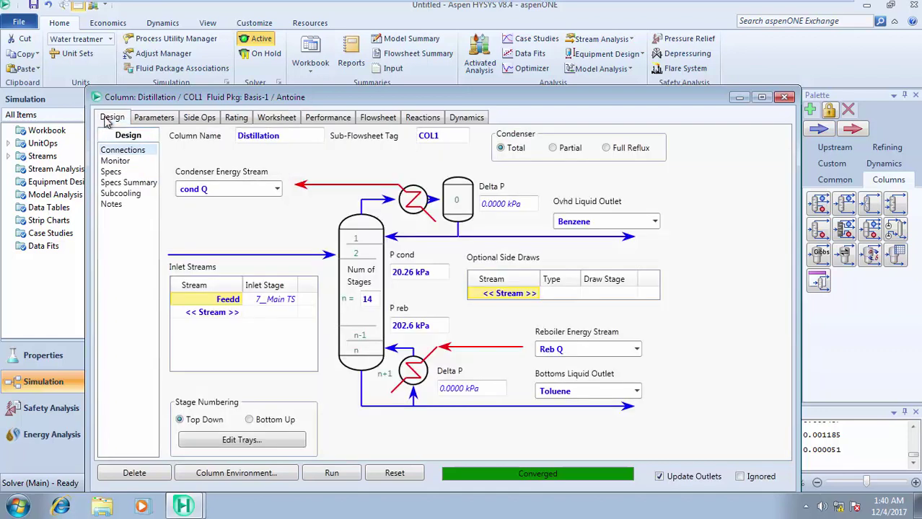
left_click(376, 301)
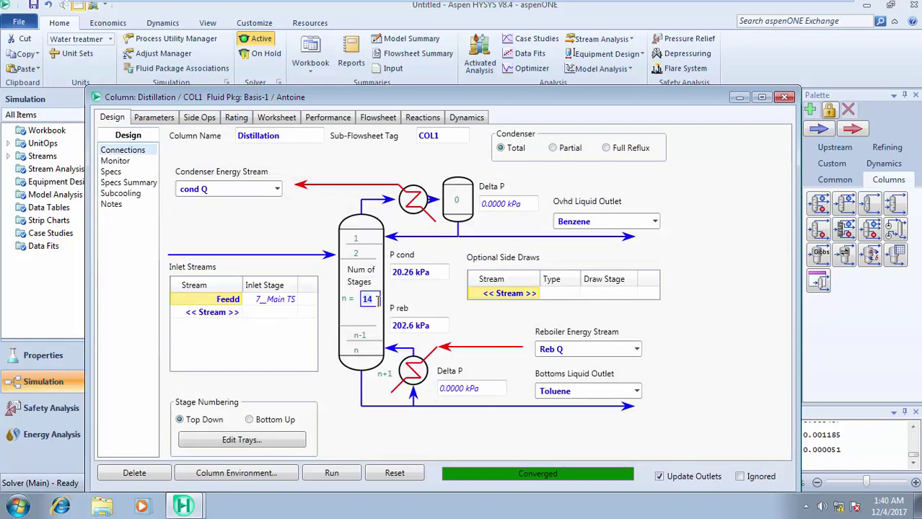
type("16")
key("Return")
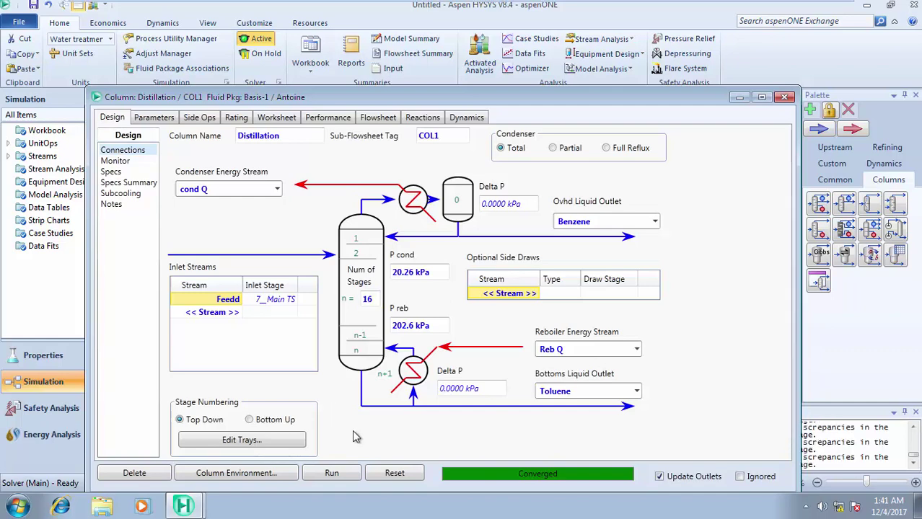
left_click(390, 476)
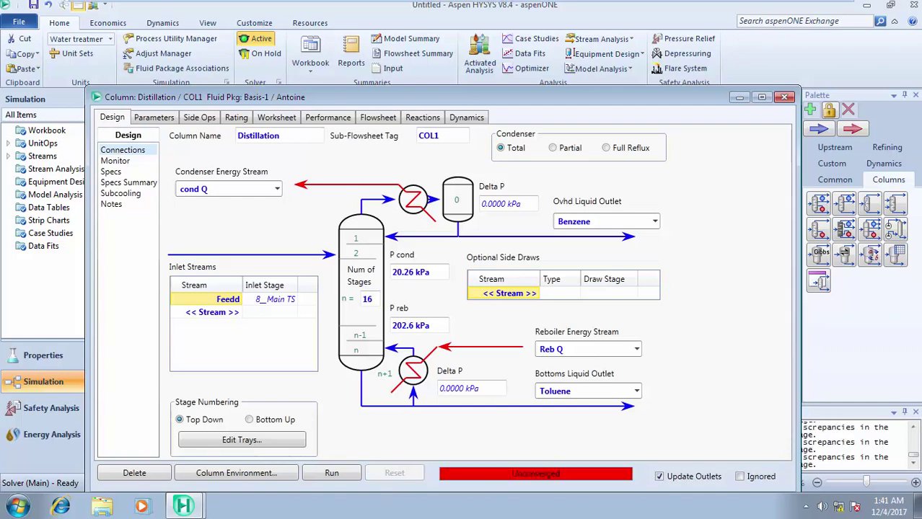
Rerun the 16-stage distillation column, accepting the feed pressure warning, check the stream compositions, and close the column window
left_click(334, 473)
left_click(576, 303)
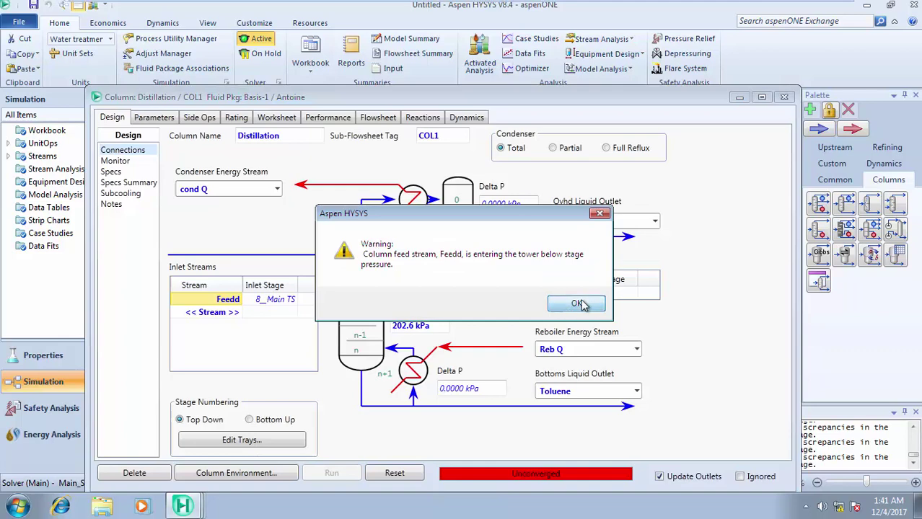
left_click(287, 117)
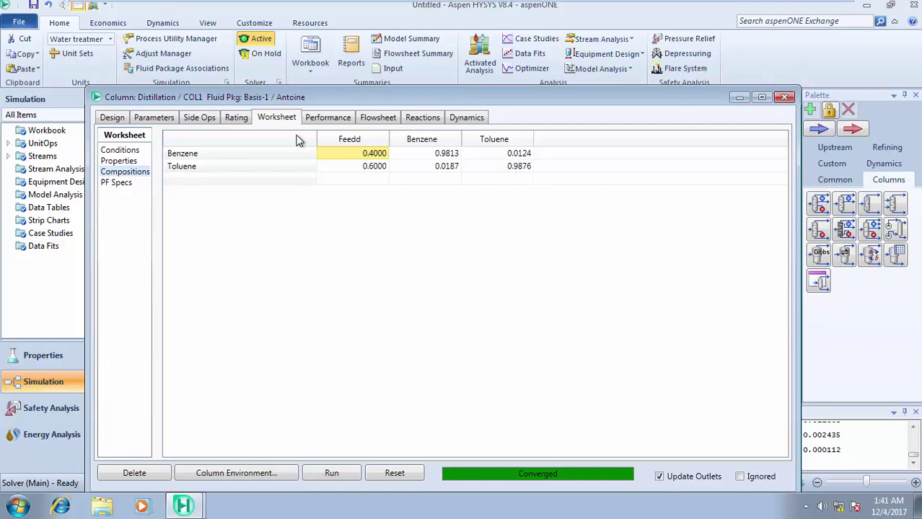
left_click(110, 121)
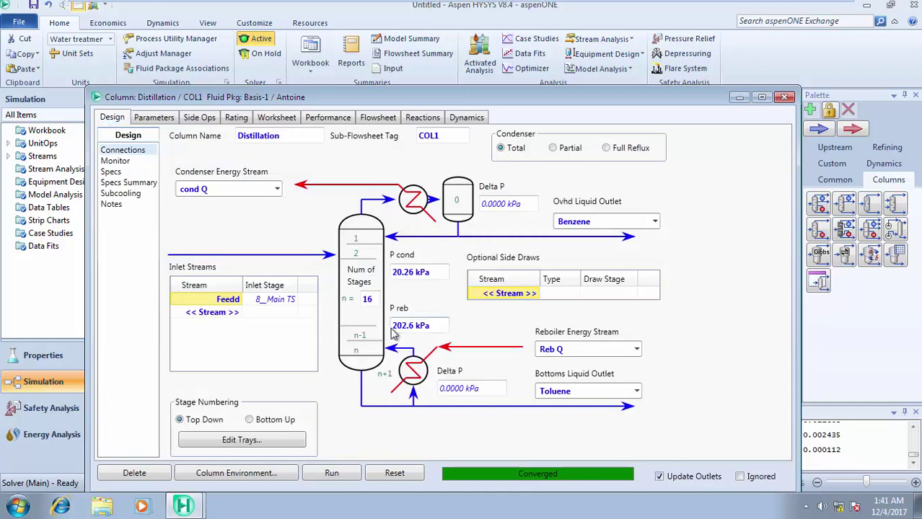
mouse_move(393, 333)
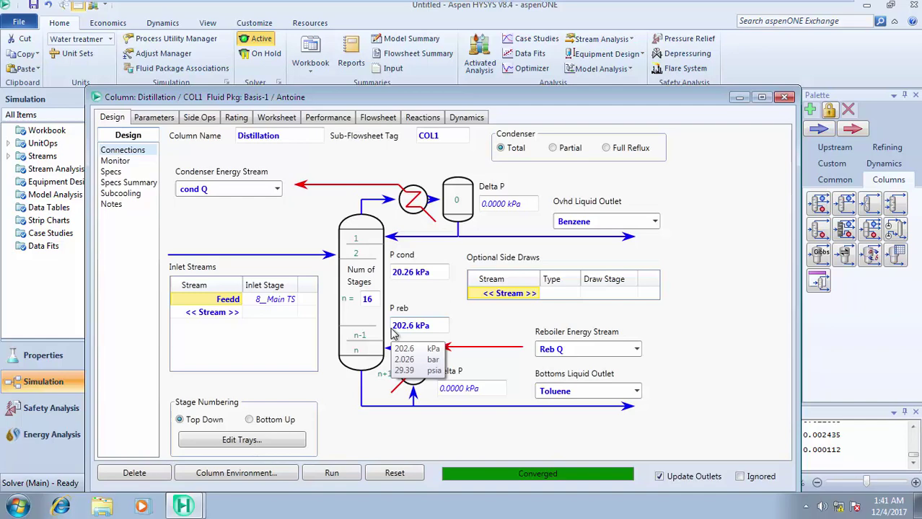
left_click(785, 98)
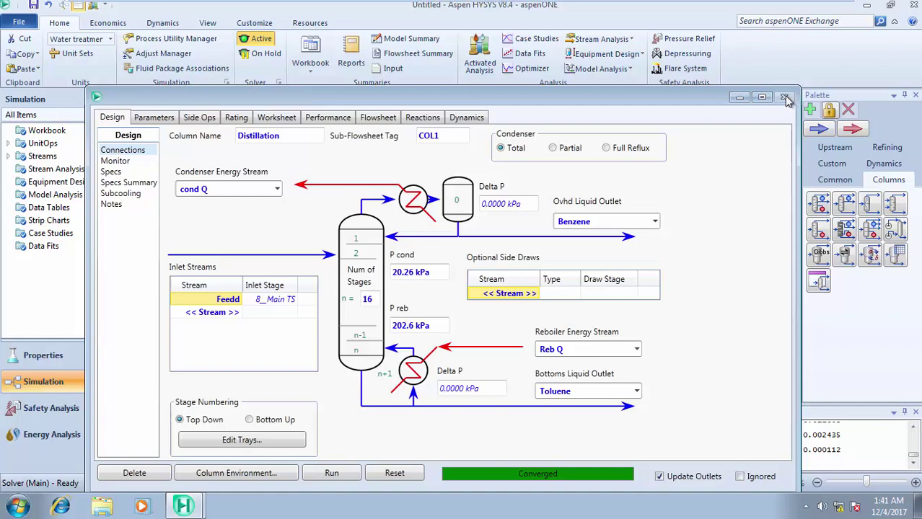
Tidy the flowsheet by moving the Benzene and Toluene streams farther from the column and aligning the Feedd stream with the column inlet
mouse_move(437, 196)
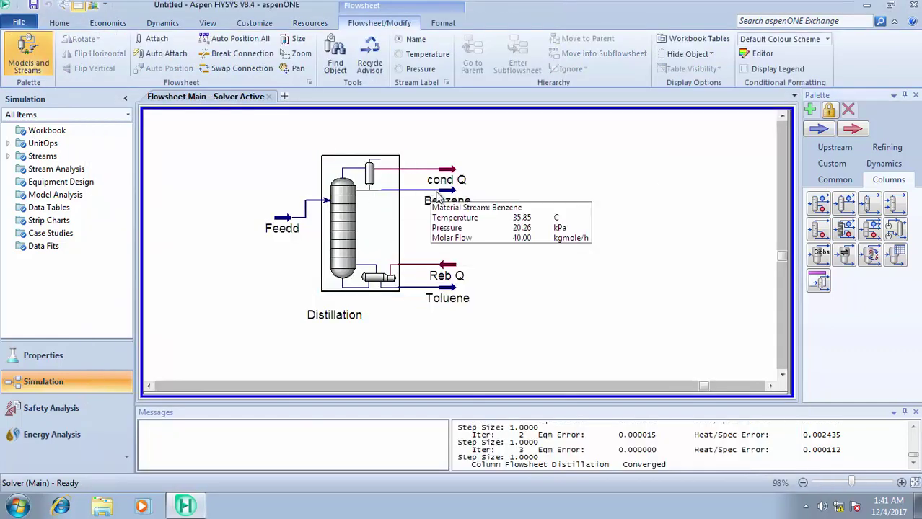
left_click_drag(437, 195, 532, 196)
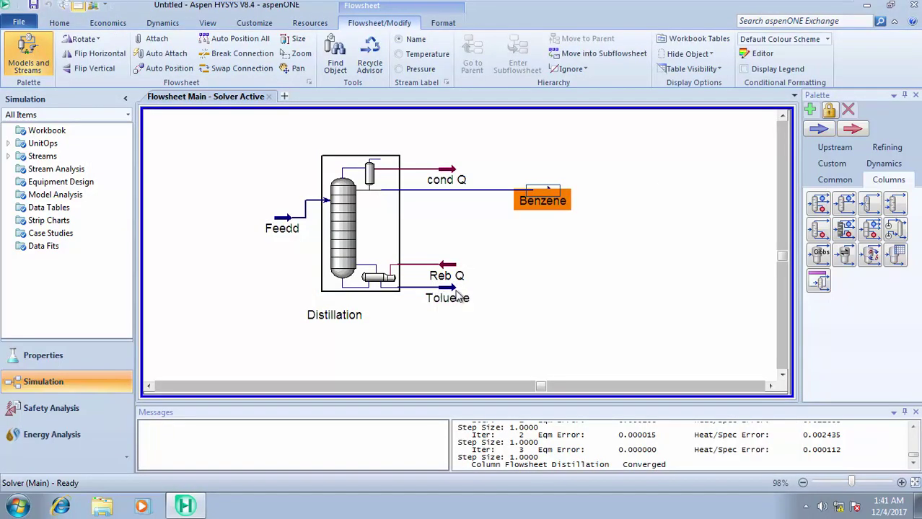
left_click_drag(455, 296, 605, 295)
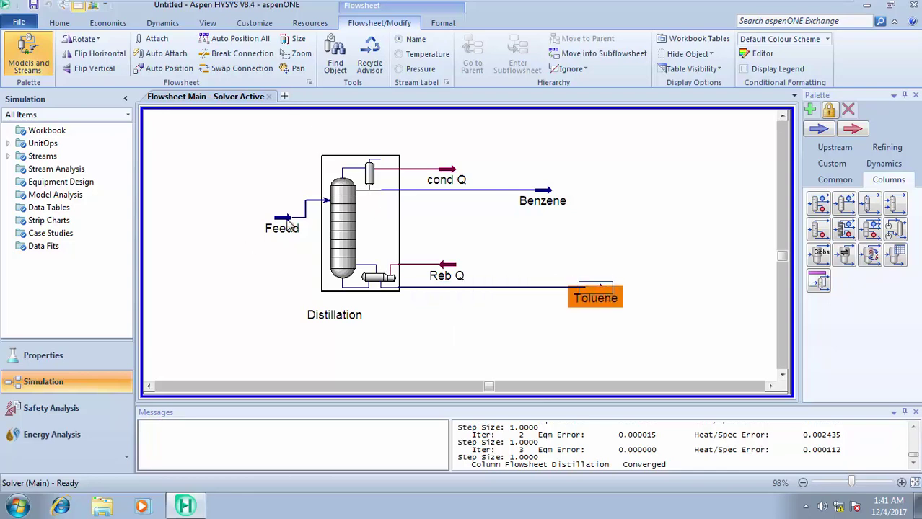
left_click_drag(287, 222, 254, 205)
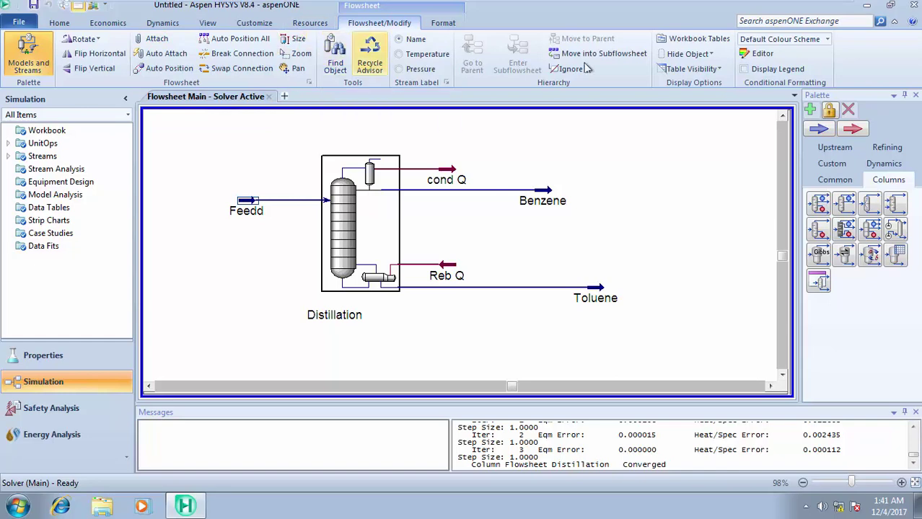
left_click(626, 186)
mouse_move(552, 2)
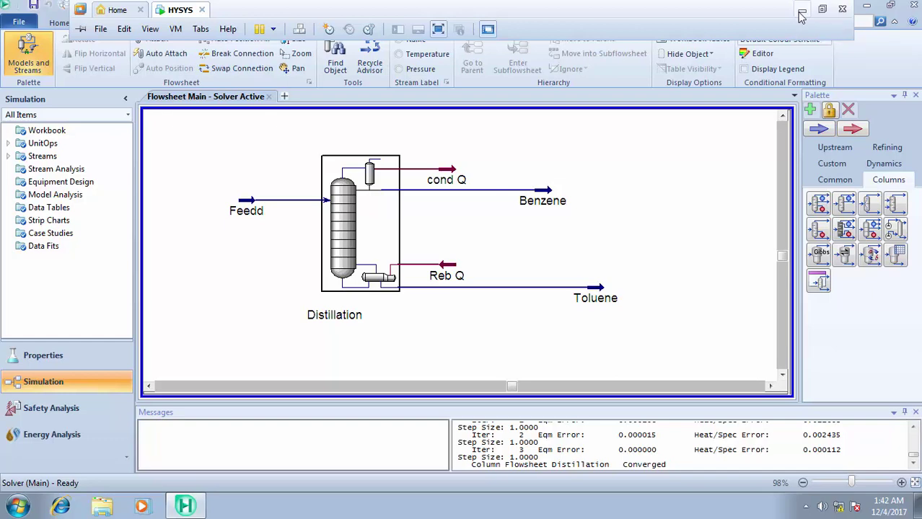
left_click(801, 15)
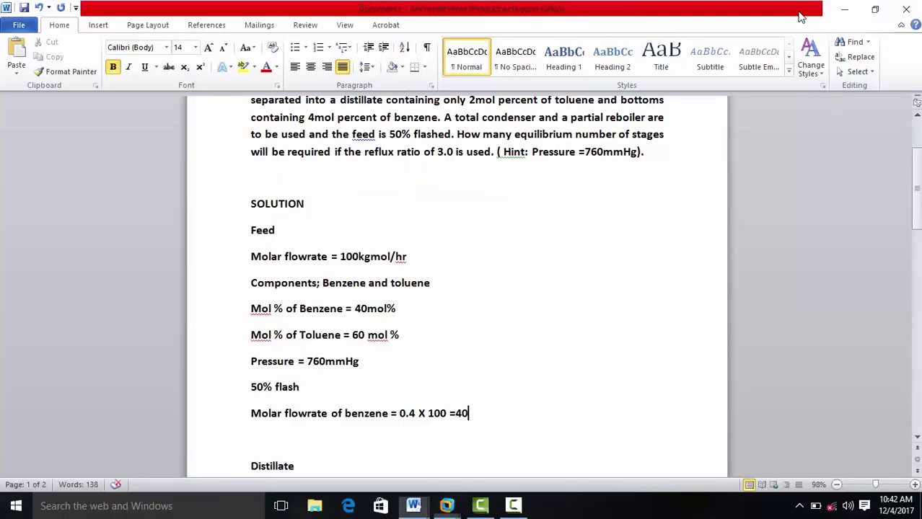
left_click(512, 507)
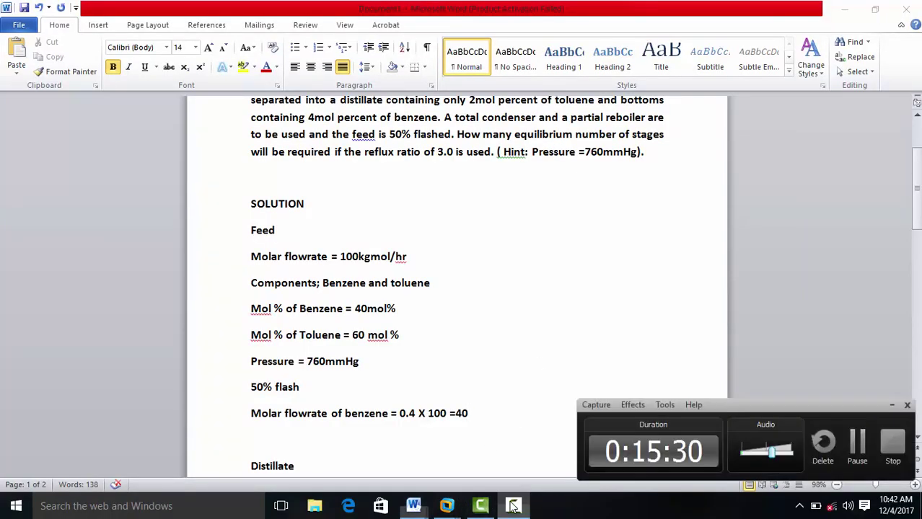